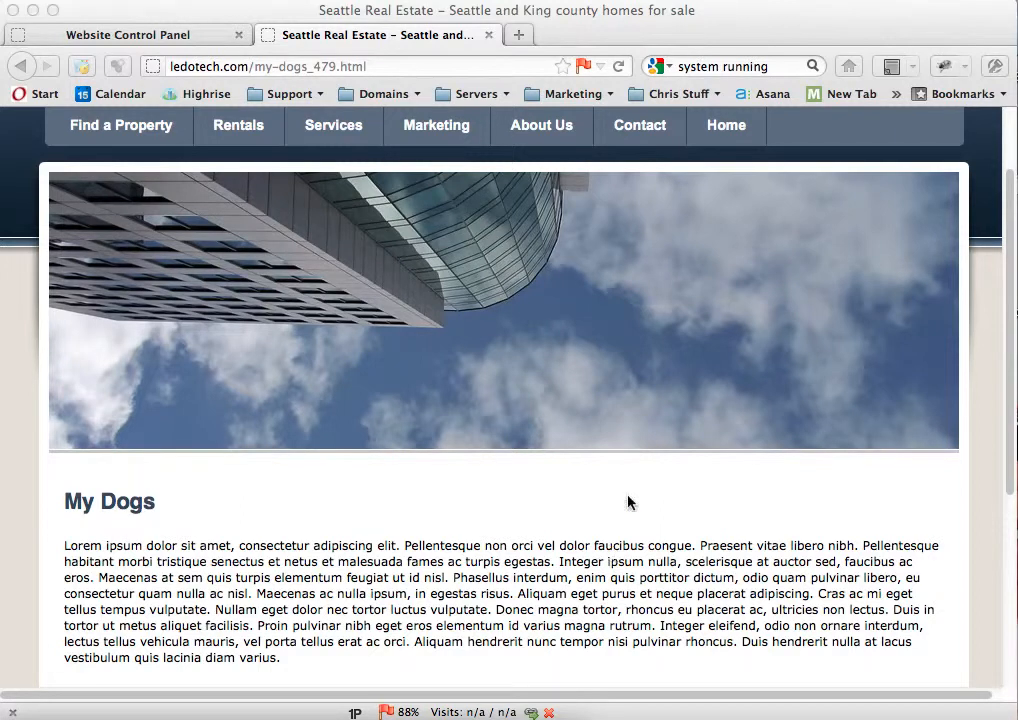
# Step: Open pixlr.com in a new browser tab and launch Pixlr Express
pyautogui.click(519, 36)
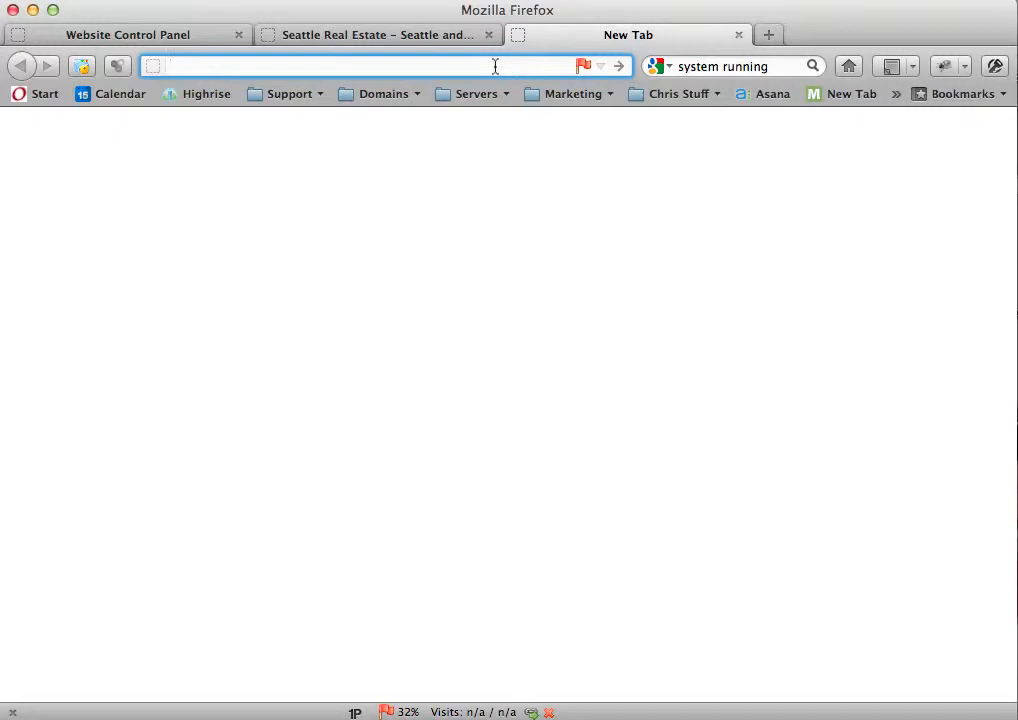
pyautogui.write('pi')
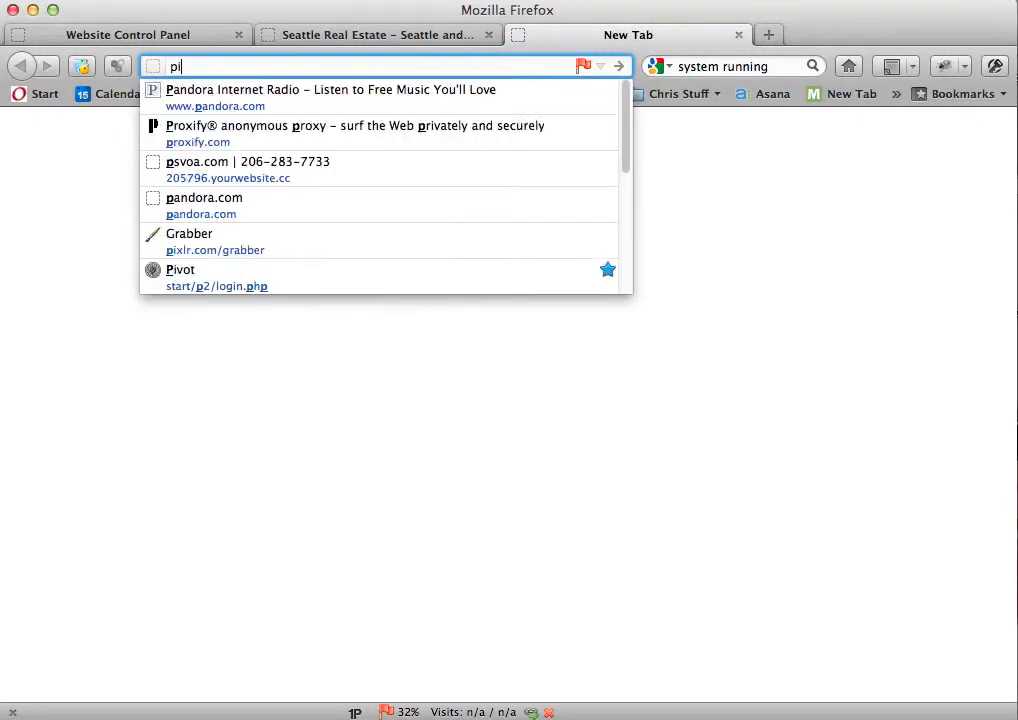
pyautogui.write('xlr')
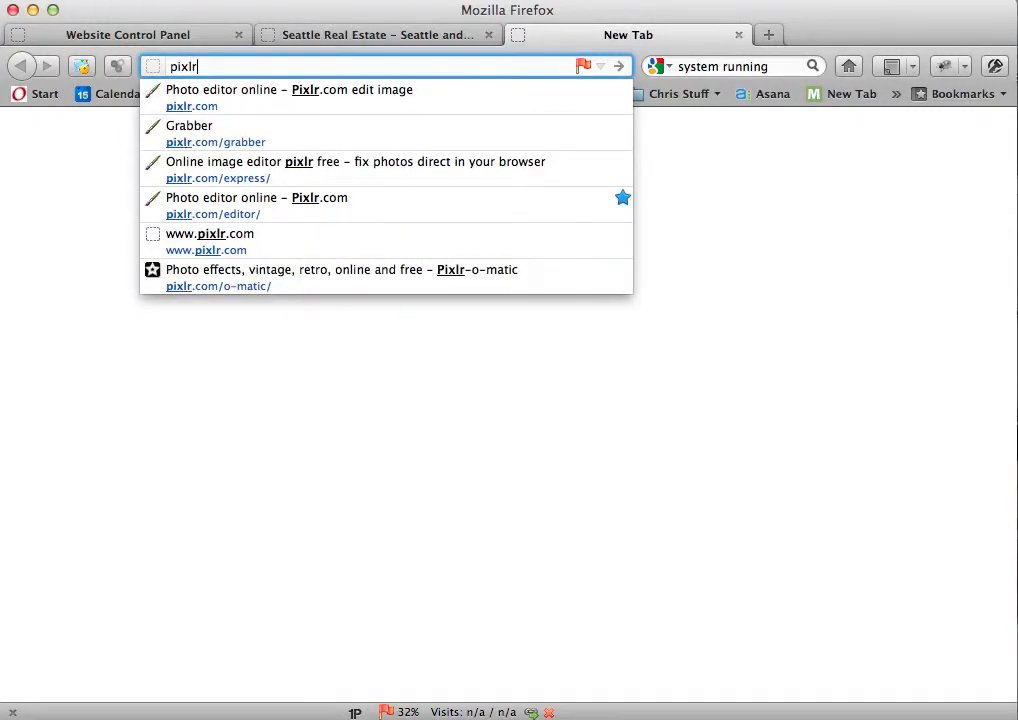
pyautogui.write('.com')
pyautogui.press('Return')
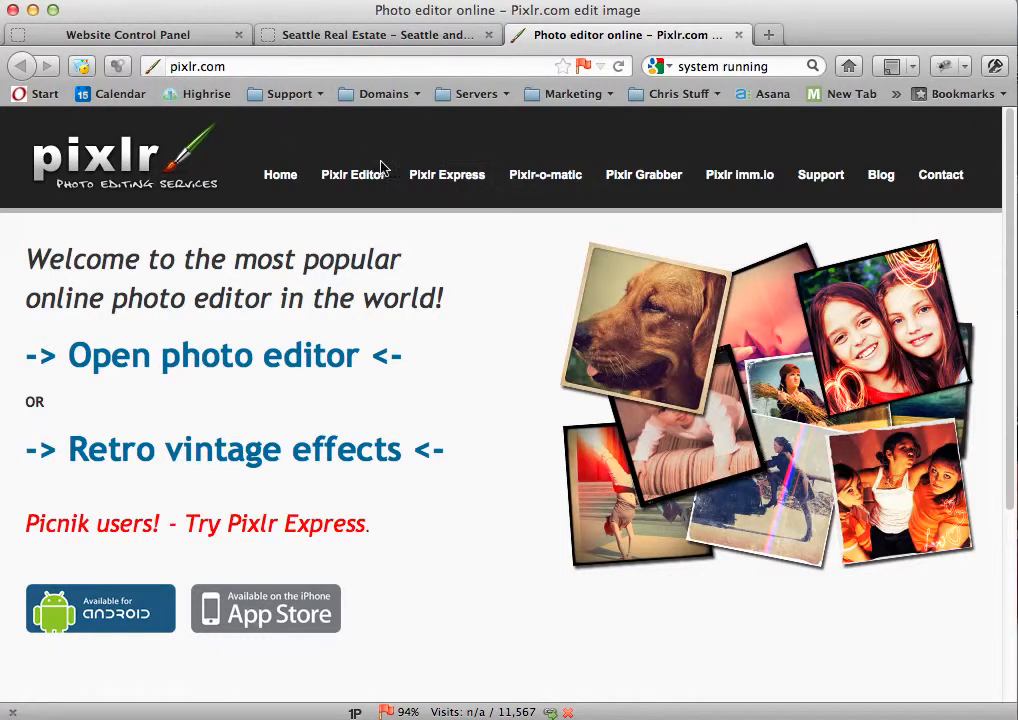
pyautogui.click(456, 180)
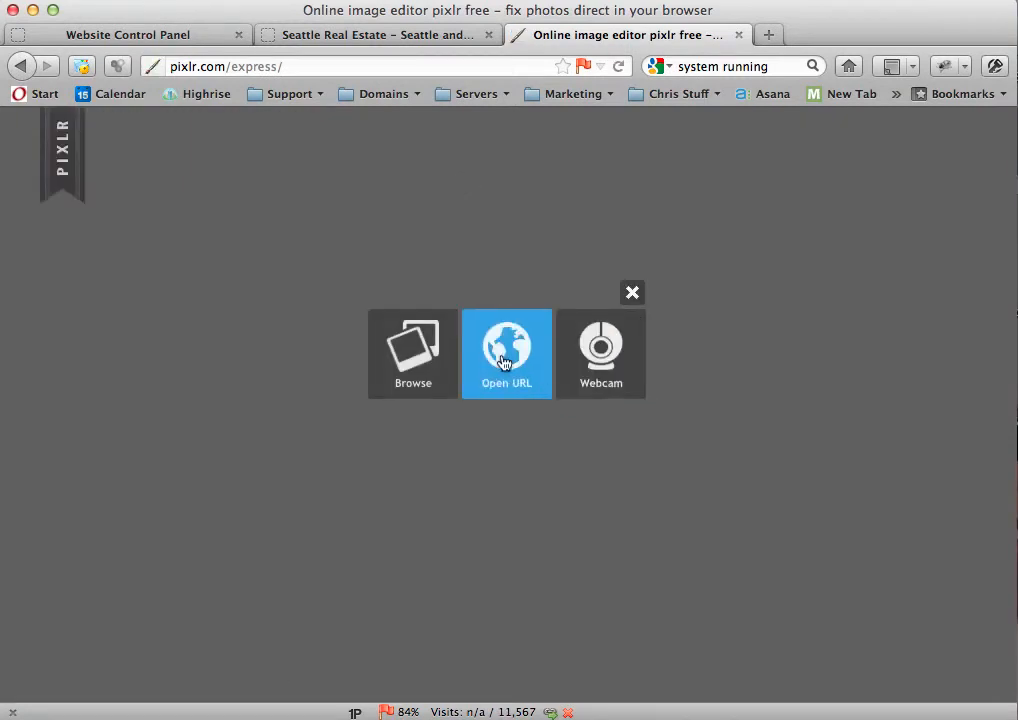
# Step: Open the photo bells (16).jpg from the Desktop for editing
pyautogui.click(418, 366)
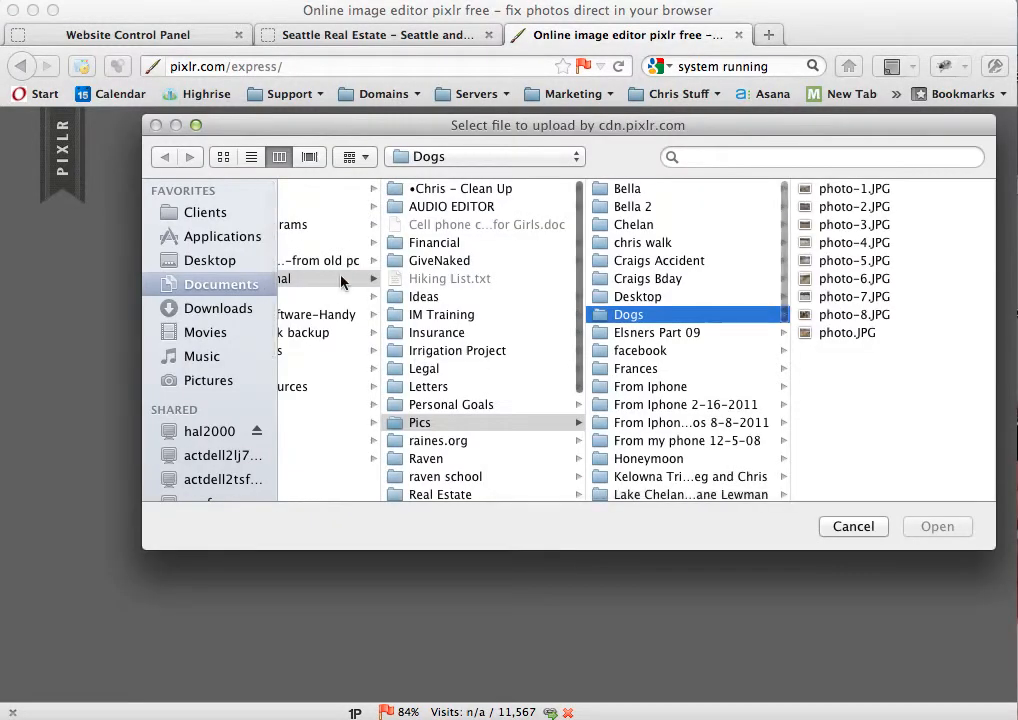
pyautogui.click(218, 262)
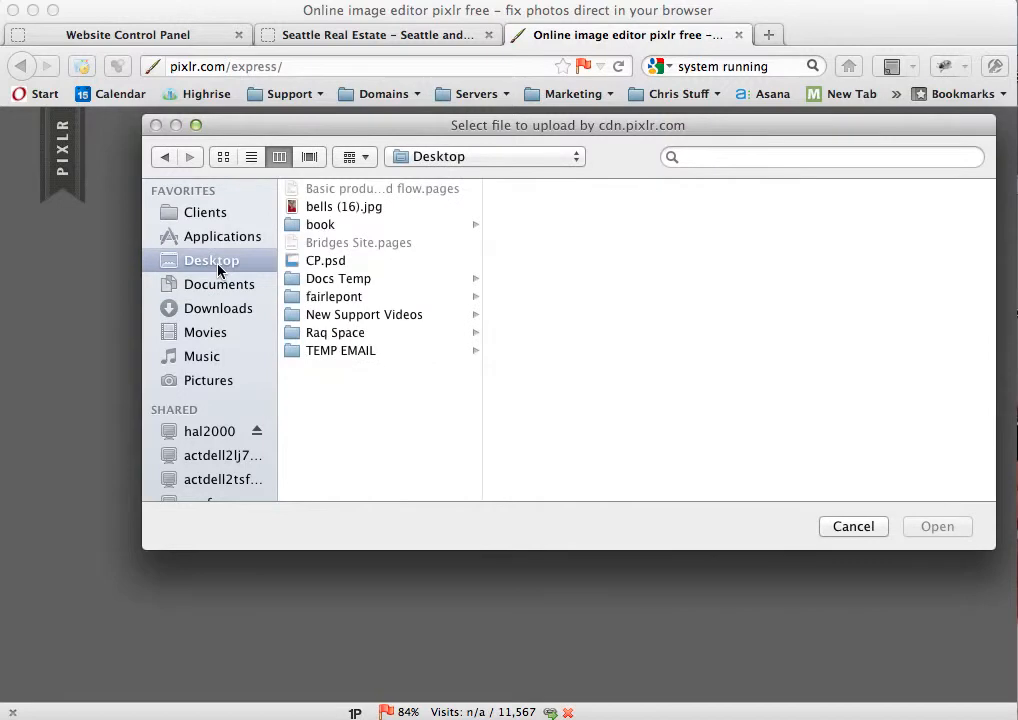
pyautogui.click(313, 209)
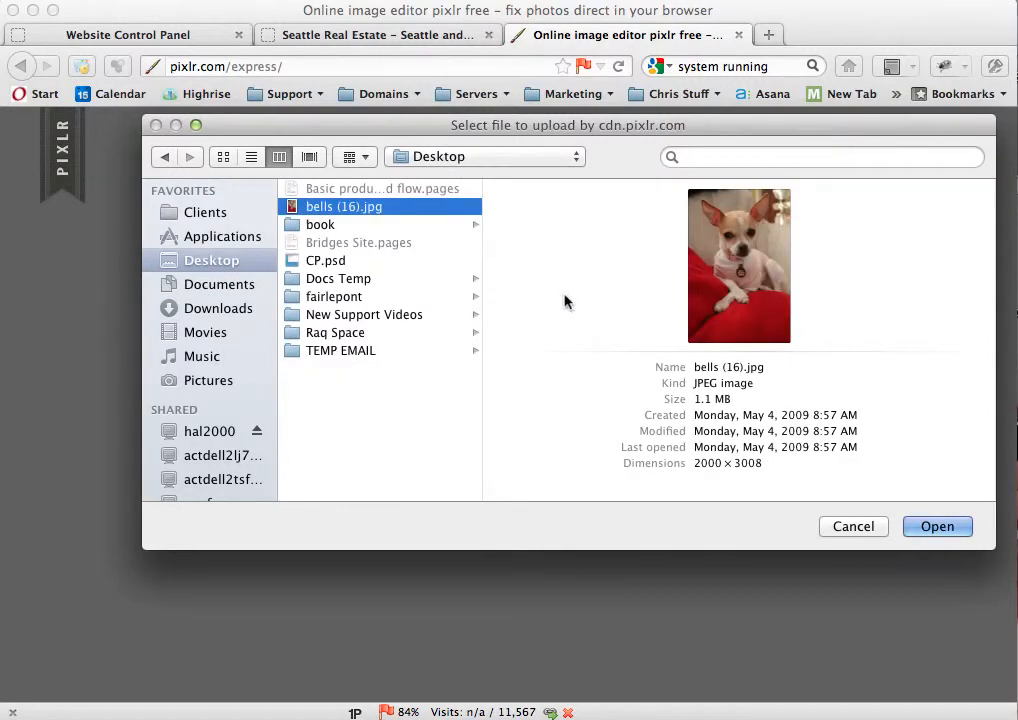
pyautogui.click(937, 527)
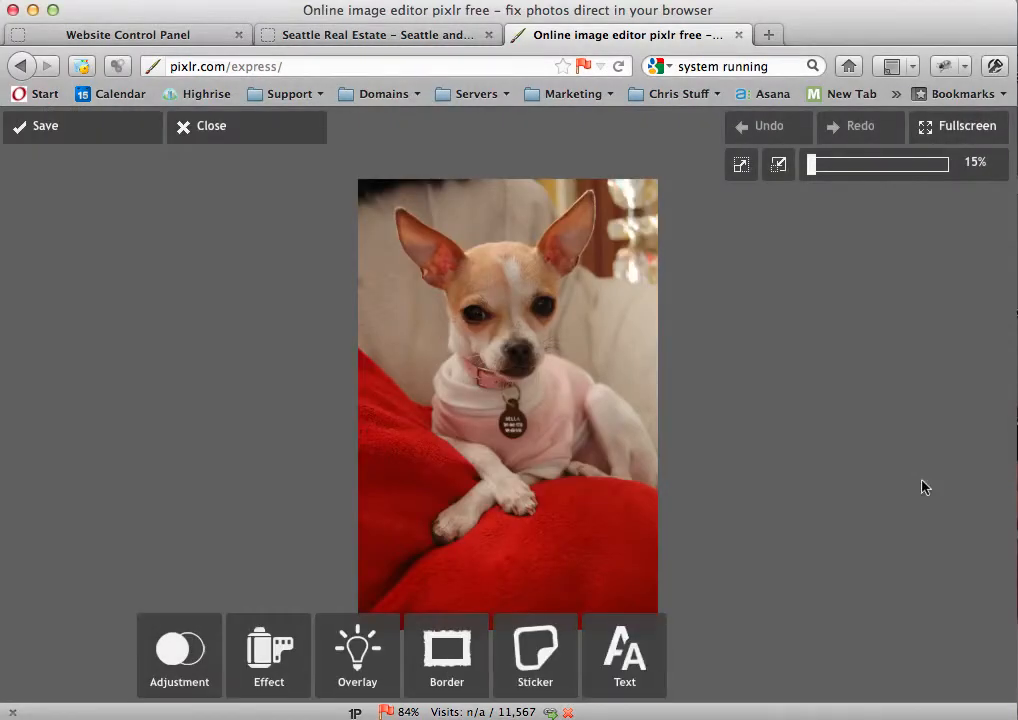
# Step: Resize the dog photo to a width of 400 pixels, keeping its proportions
pyautogui.moveTo(814, 170); pyautogui.dragTo(882, 172)
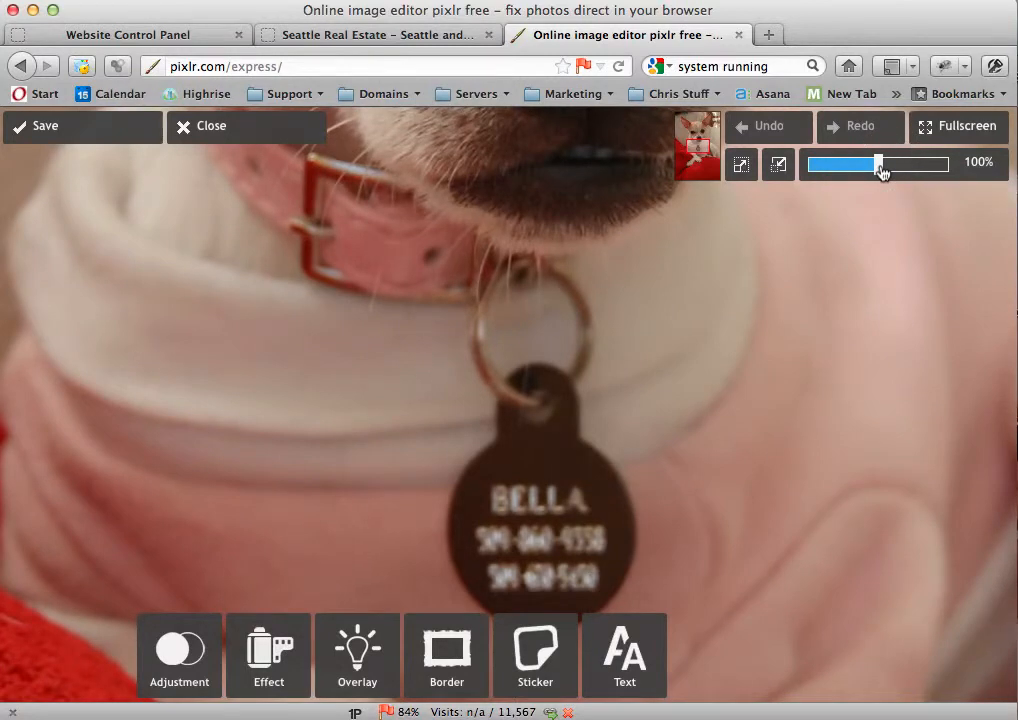
pyautogui.click(882, 172)
pyautogui.moveTo(879, 166); pyautogui.dragTo(810, 176)
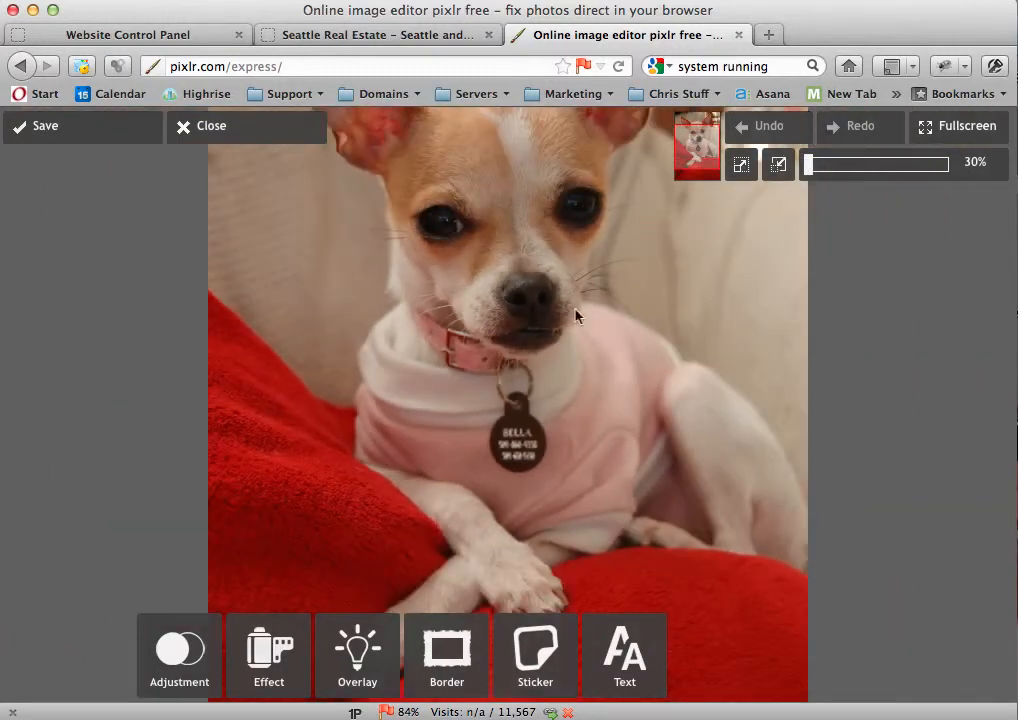
pyautogui.click(692, 140)
pyautogui.moveTo(690, 137); pyautogui.dragTo(692, 143)
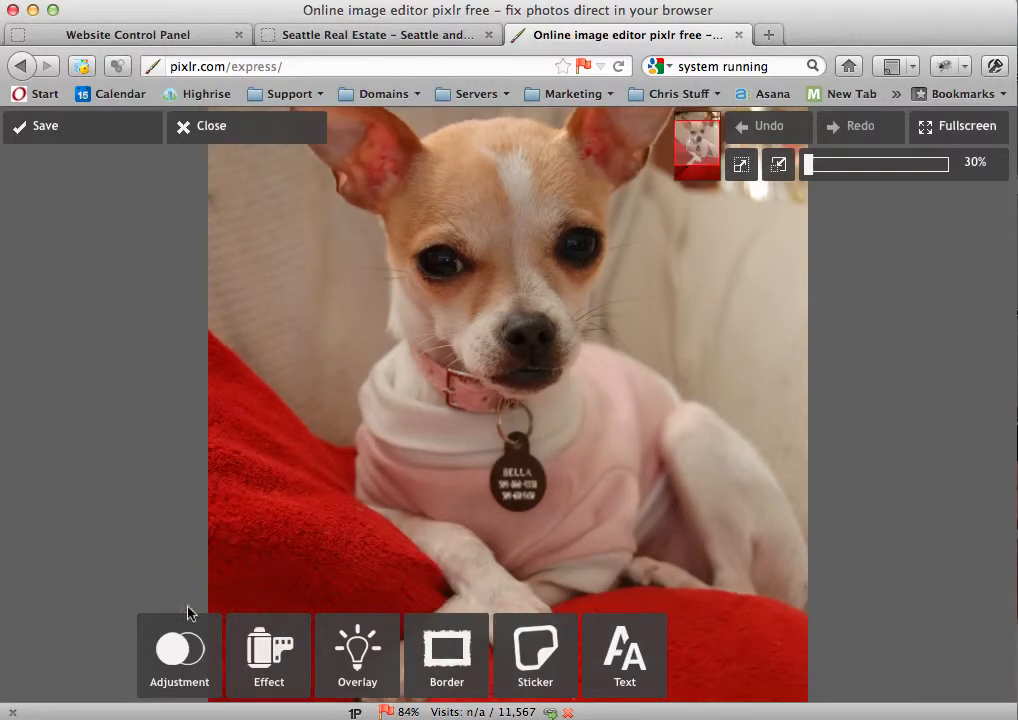
pyautogui.click(195, 664)
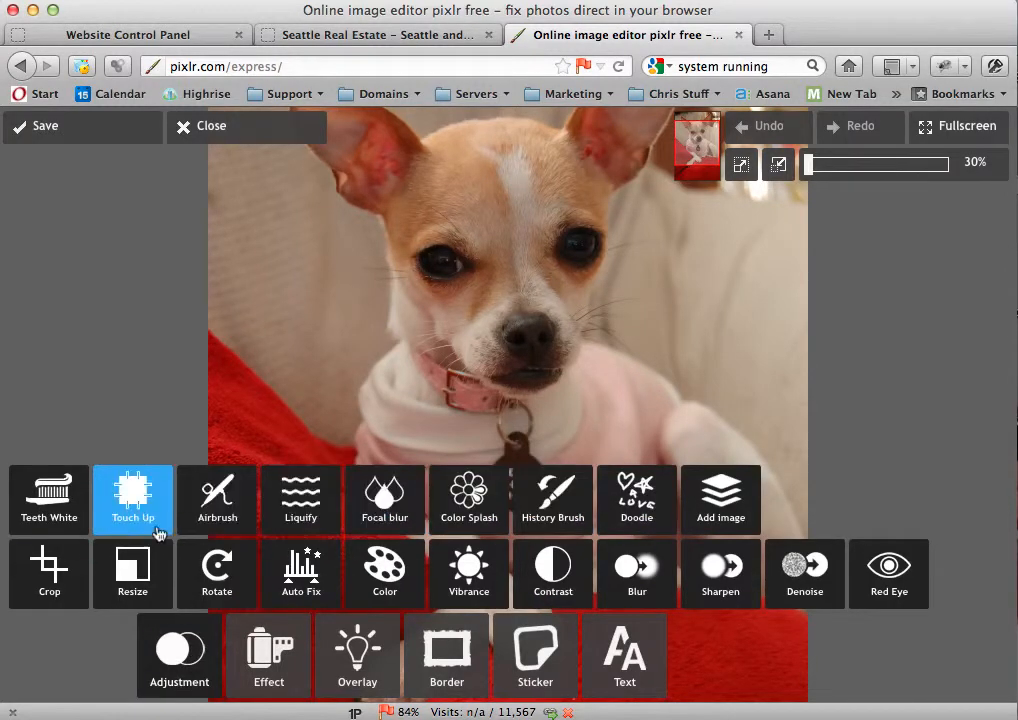
pyautogui.click(148, 585)
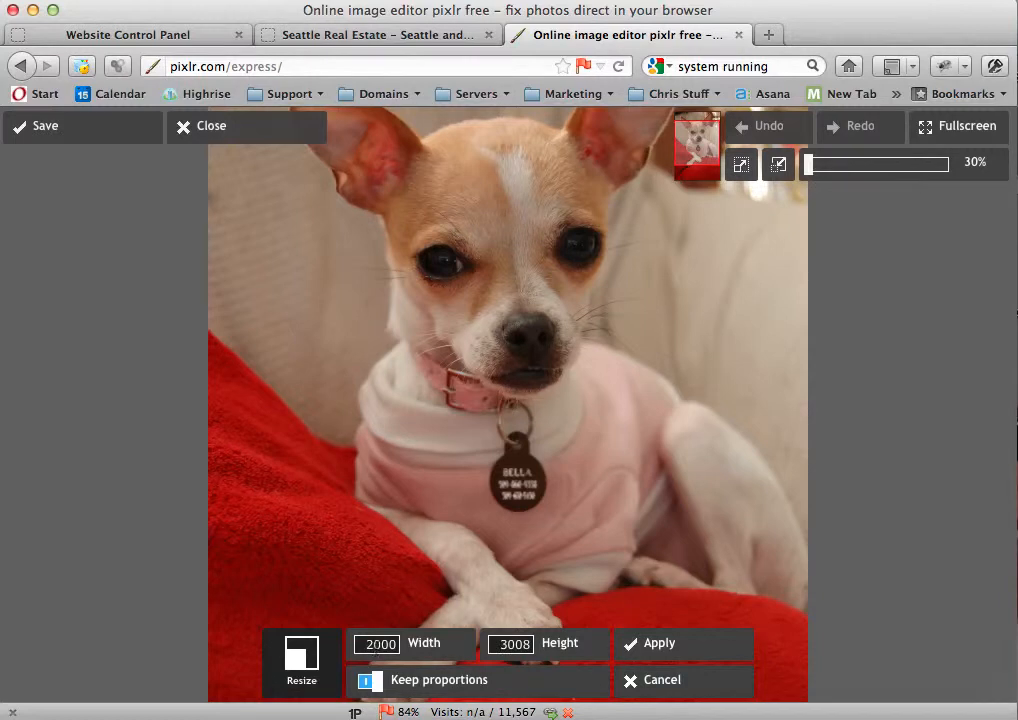
pyautogui.moveTo(362, 644); pyautogui.dragTo(398, 644)
pyautogui.write('400')
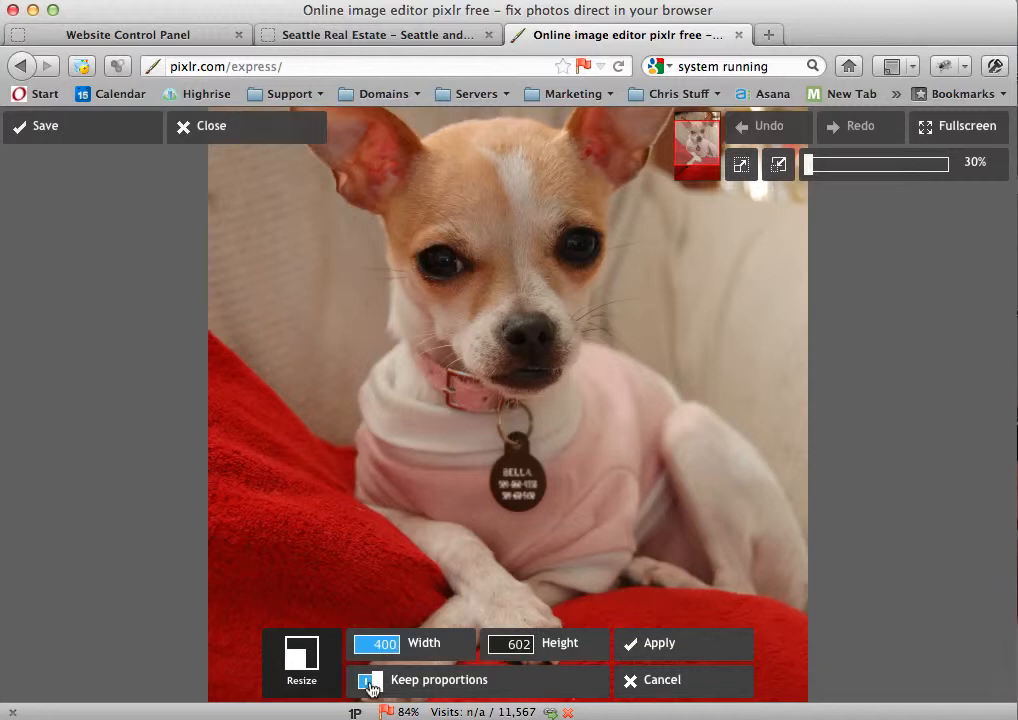
pyautogui.click(659, 645)
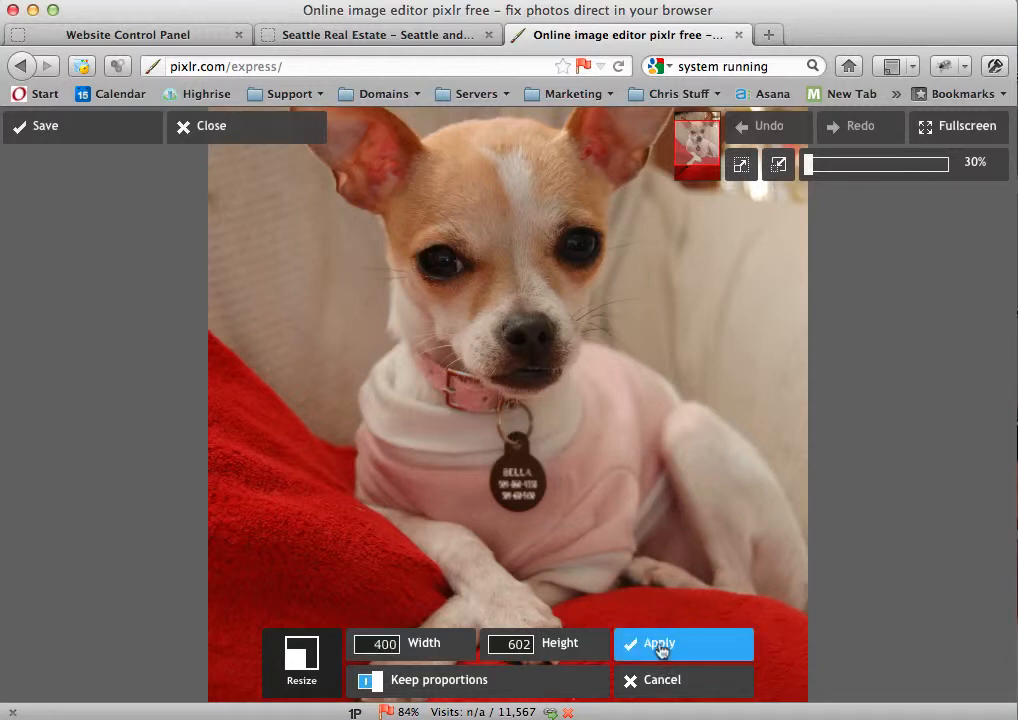
# Step: View the resized photo at 100% and set its save quality to 70
pyautogui.click(812, 166)
pyautogui.moveTo(812, 166); pyautogui.dragTo(881, 167)
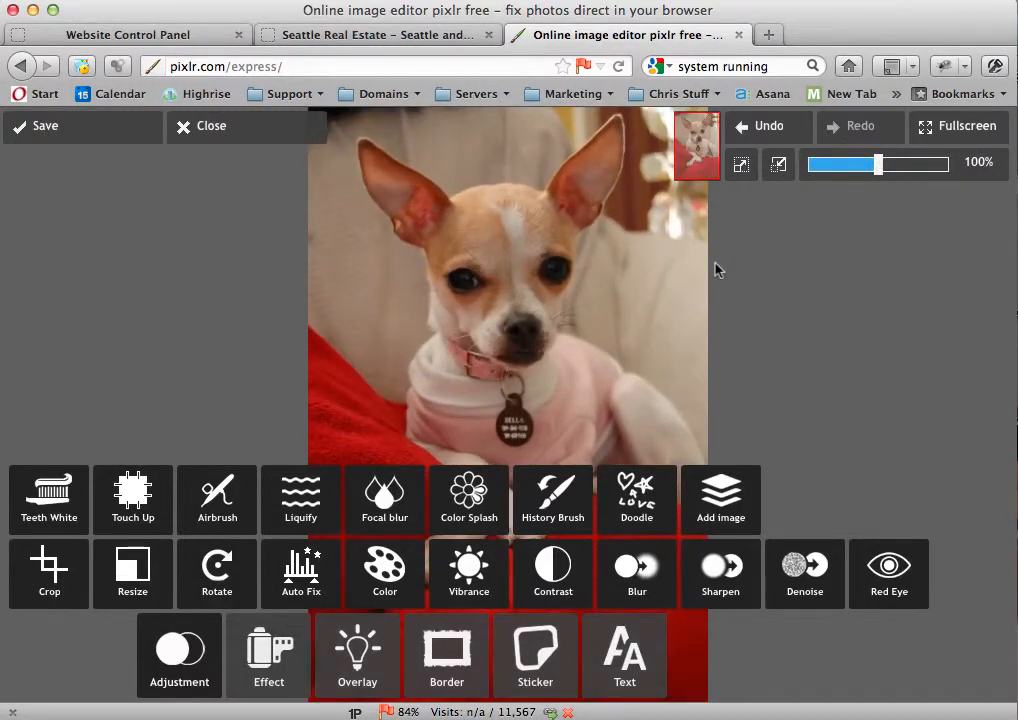
pyautogui.click(74, 139)
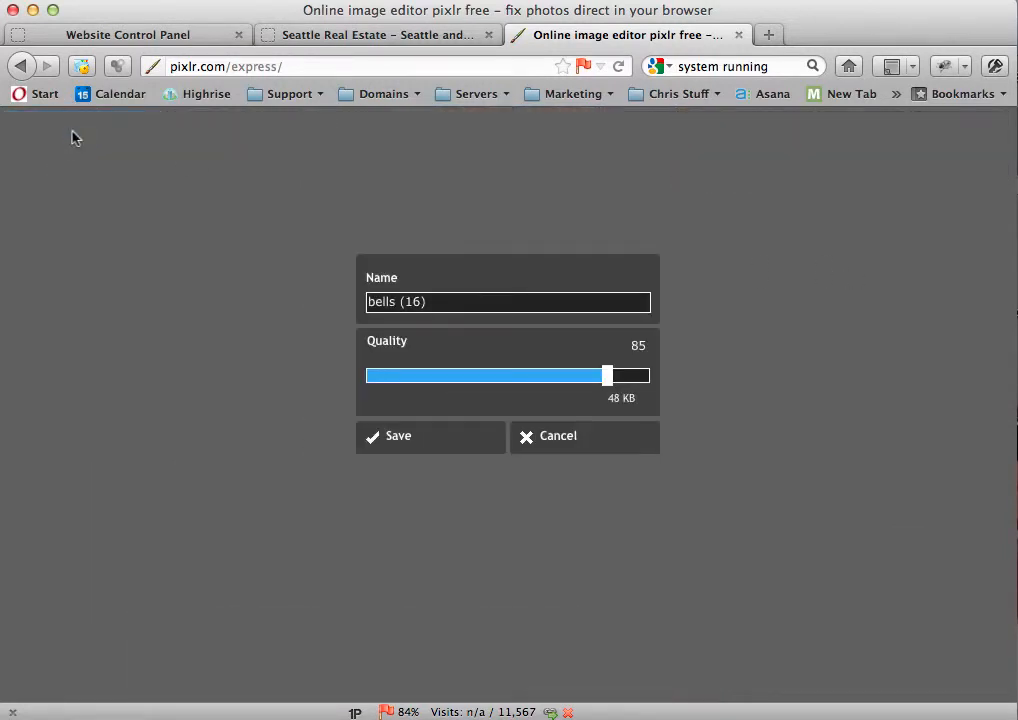
pyautogui.moveTo(608, 379); pyautogui.dragTo(647, 383)
pyautogui.moveTo(646, 386); pyautogui.dragTo(566, 386)
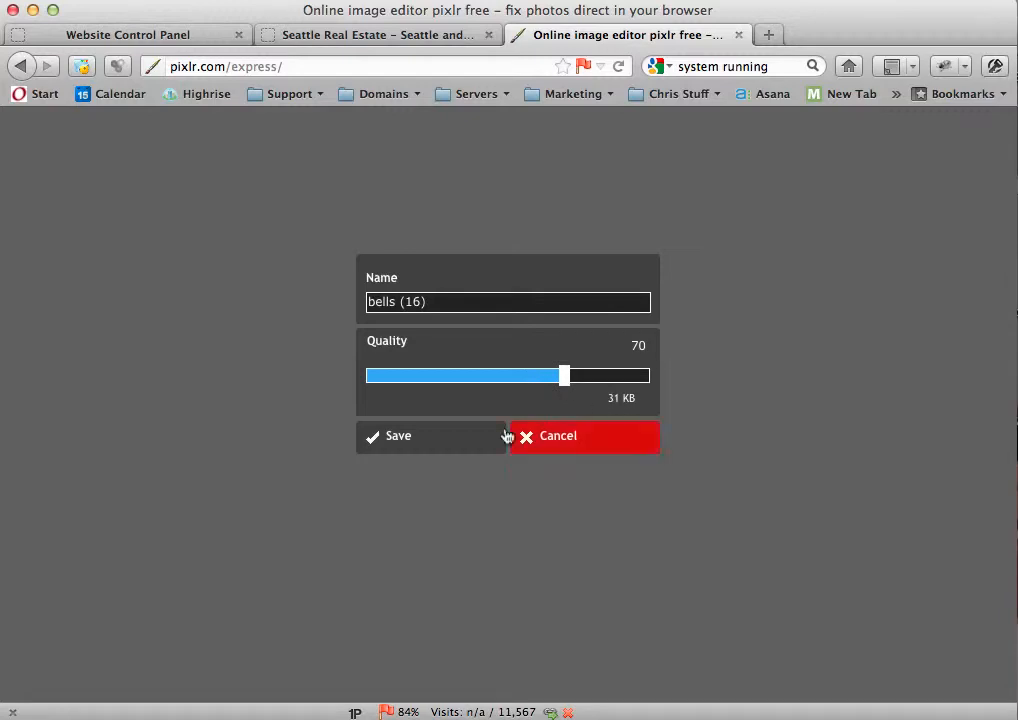
# Step: Save the resized photo to the Desktop as bells-sized.jpg
pyautogui.click(416, 445)
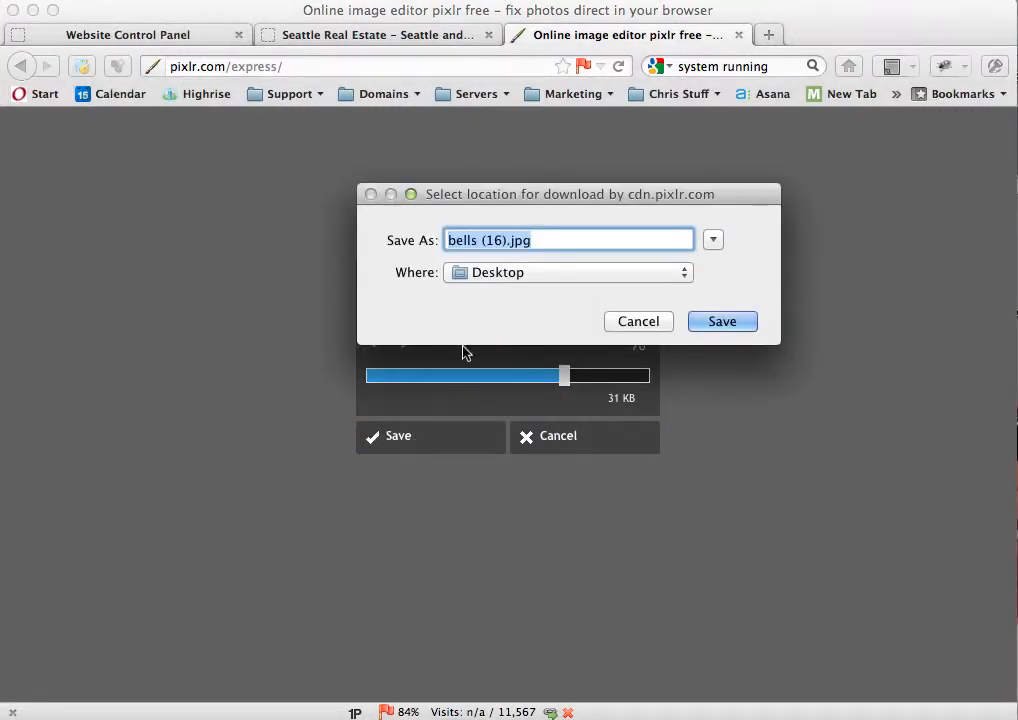
pyautogui.press('Right')
pyautogui.press('BackSpace')
pyautogui.press('BackSpace')
pyautogui.press('BackSpace')
pyautogui.press('BackSpace')
pyautogui.press('BackSpace')
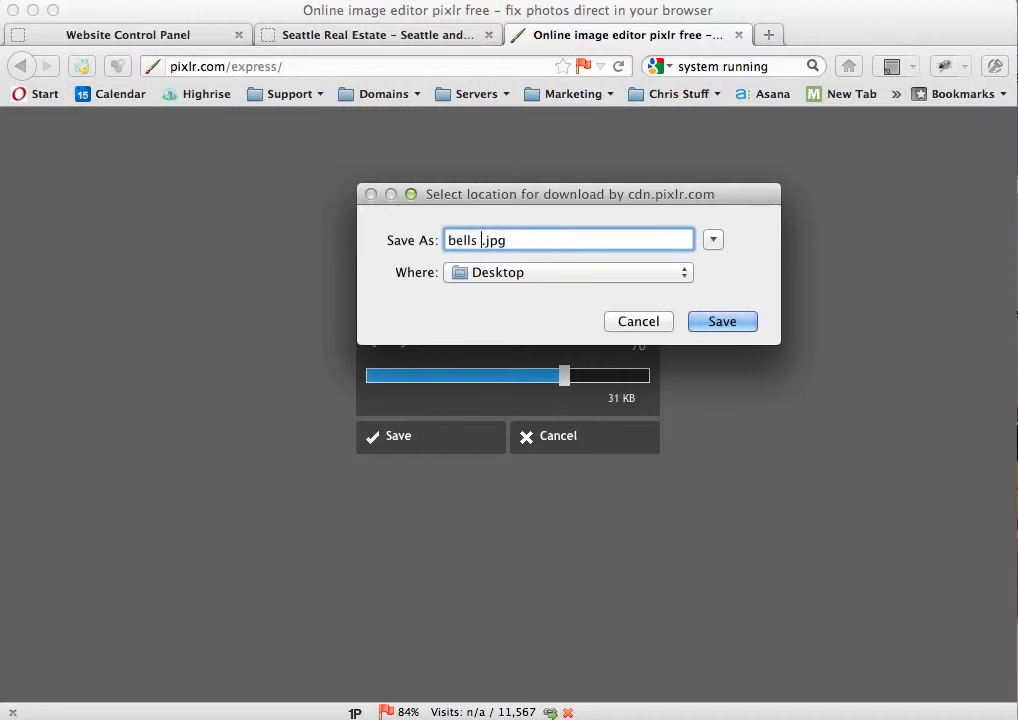
pyautogui.write('-sized')
pyautogui.click(720, 322)
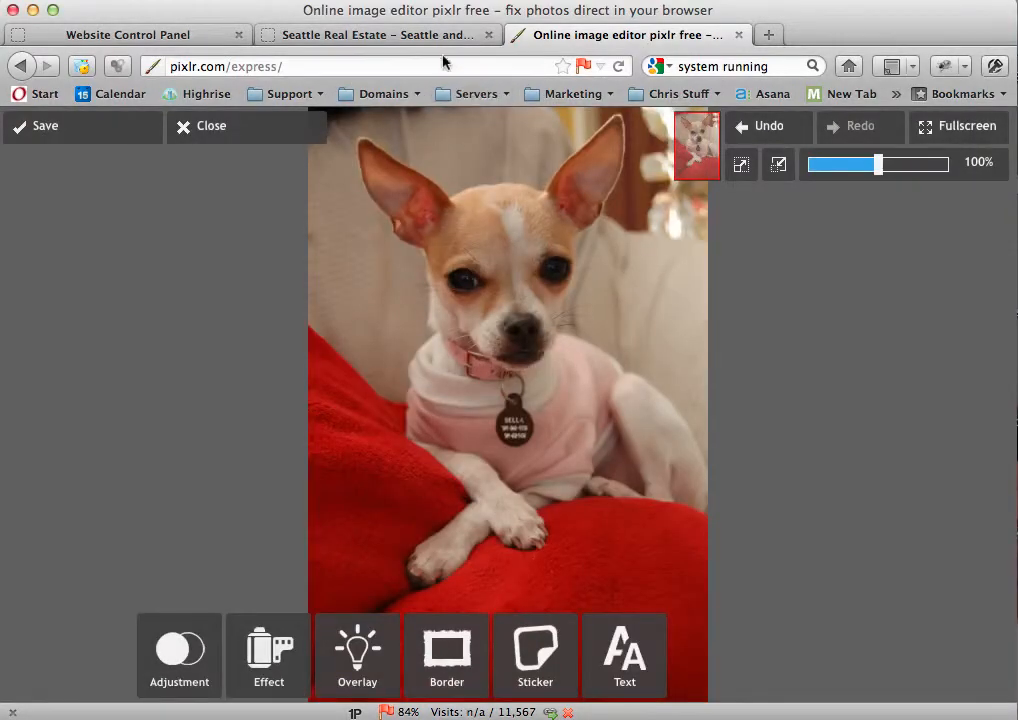
# Step: Switch to the Website Control Panel and open the My Dogs standard page for editing
pyautogui.click(398, 37)
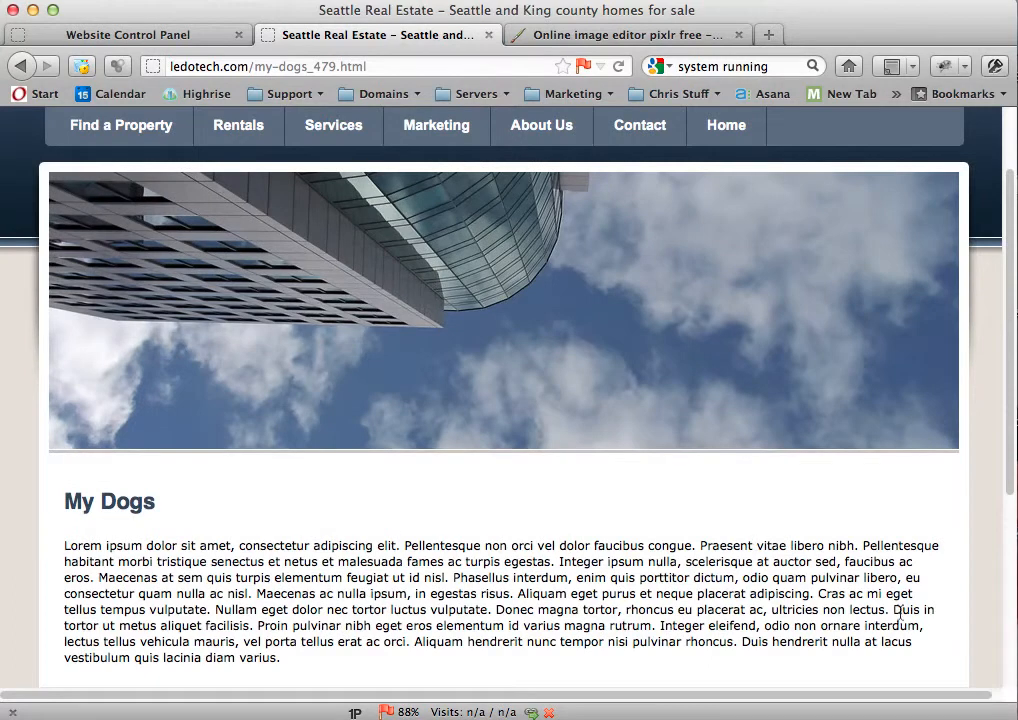
pyautogui.click(153, 36)
pyautogui.click(78, 190)
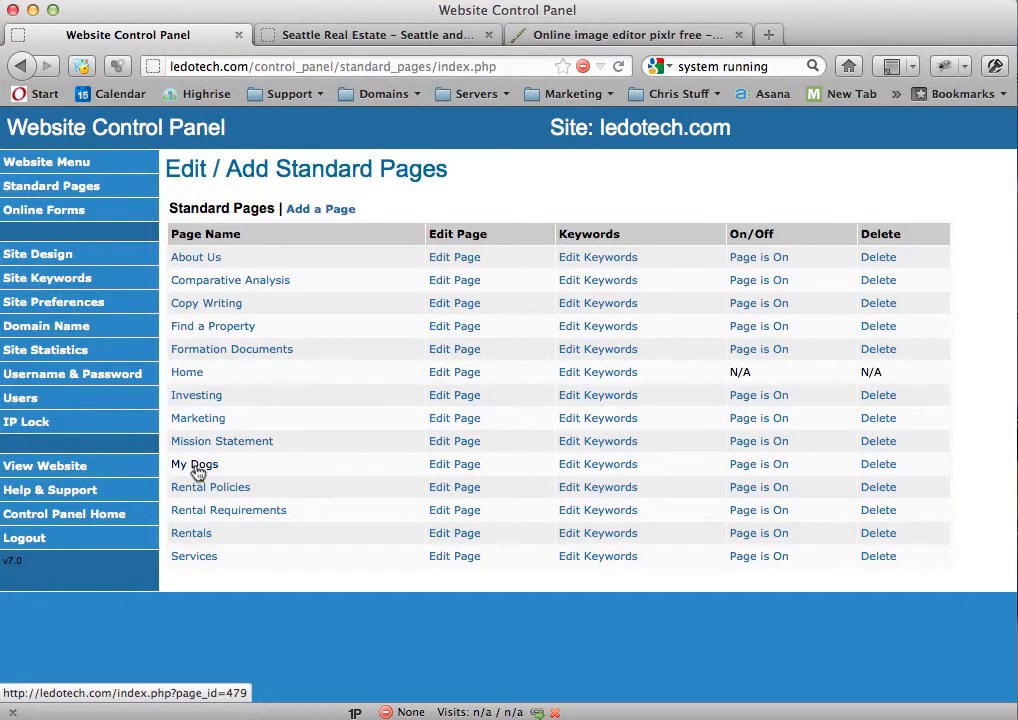
pyautogui.click(454, 464)
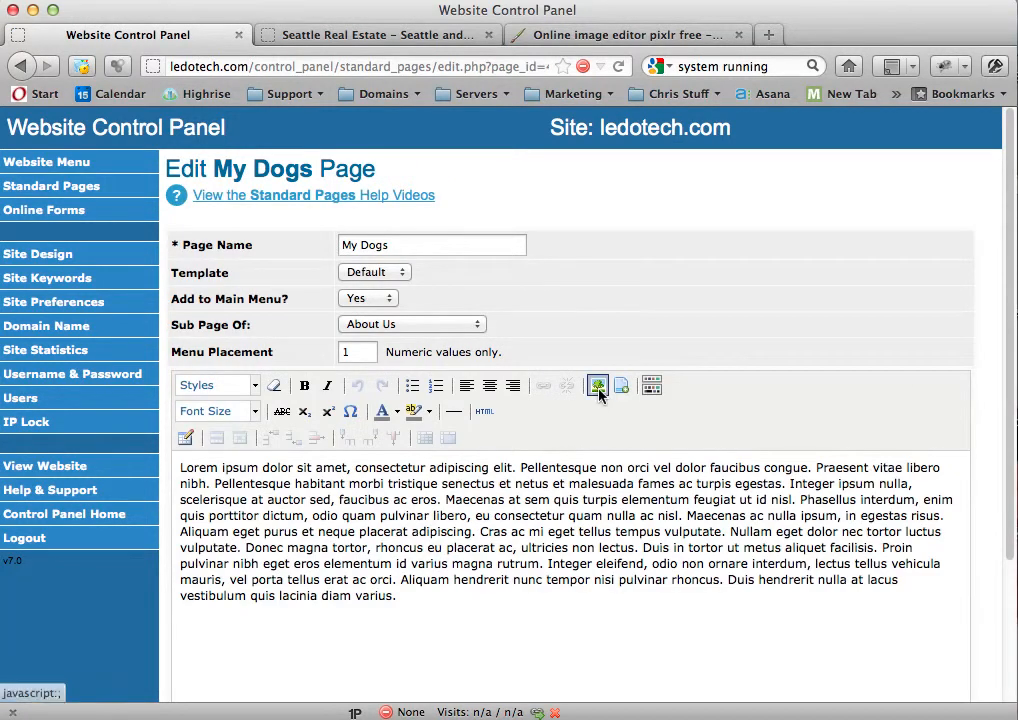
# Step: Start inserting an image on the page and upload bells-sized.jpg from the Desktop to the site_graphics folder
pyautogui.click(598, 385)
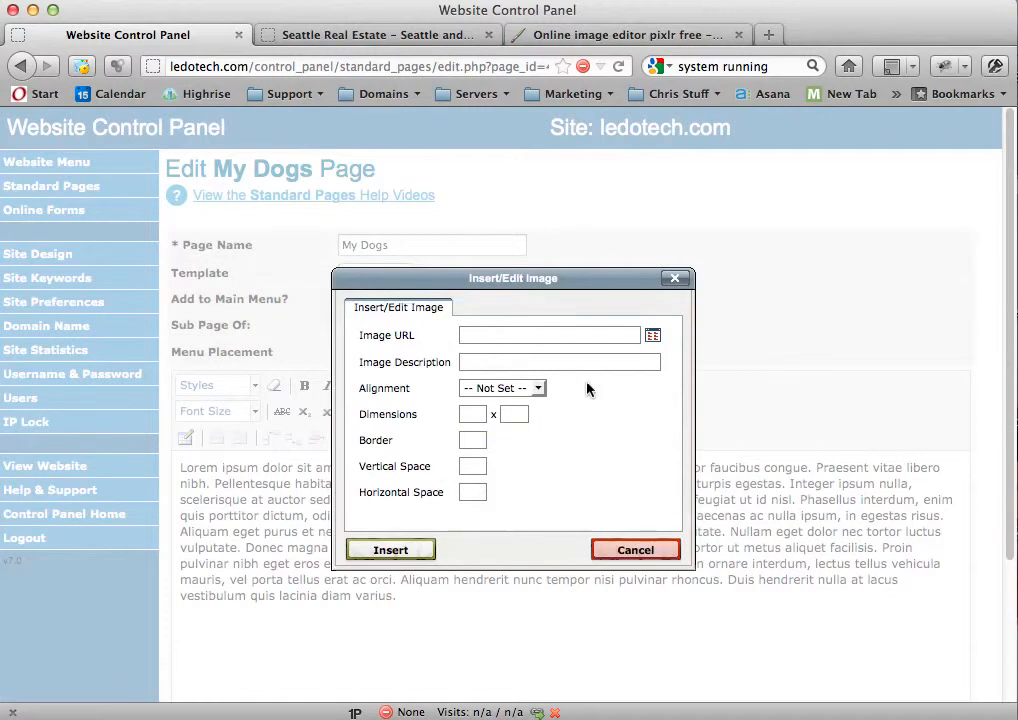
pyautogui.click(652, 336)
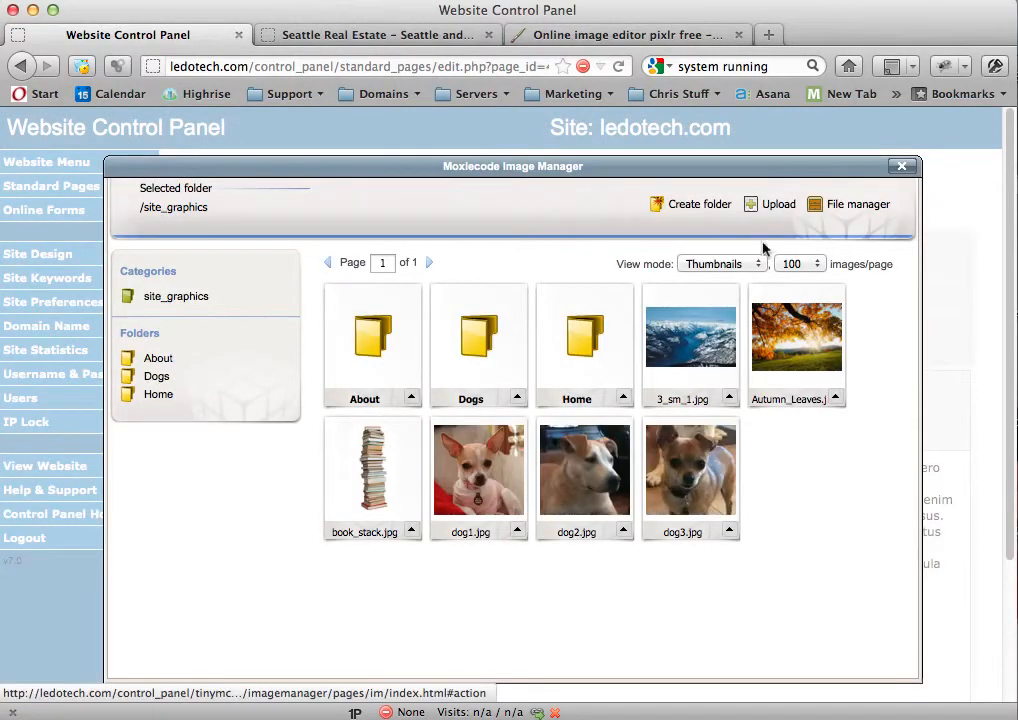
pyautogui.click(774, 210)
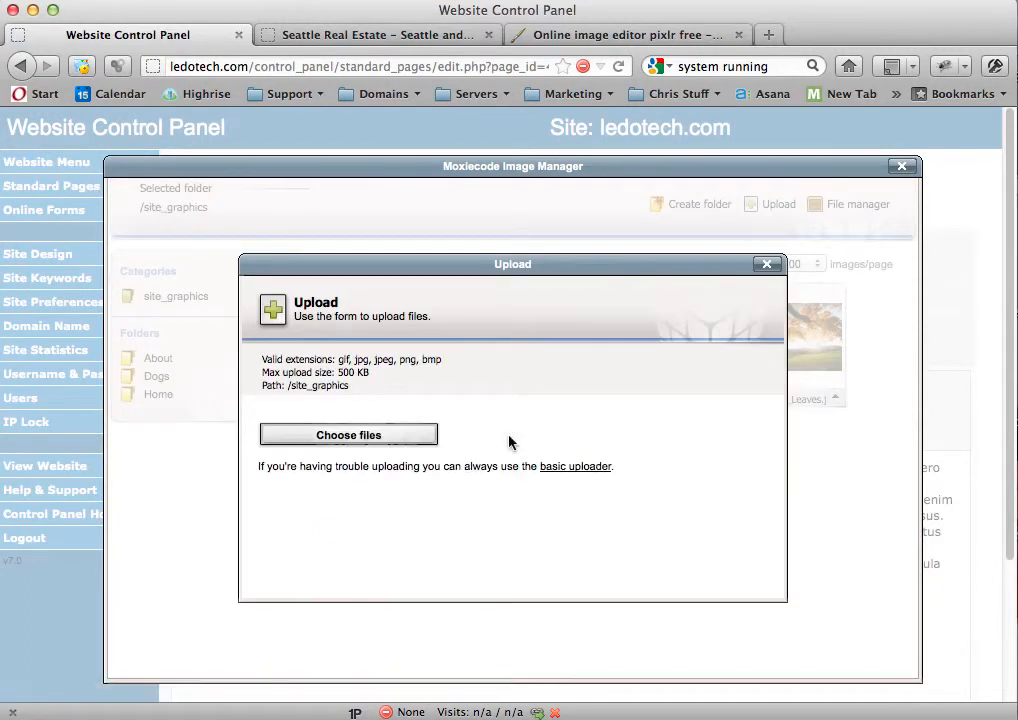
pyautogui.click(360, 436)
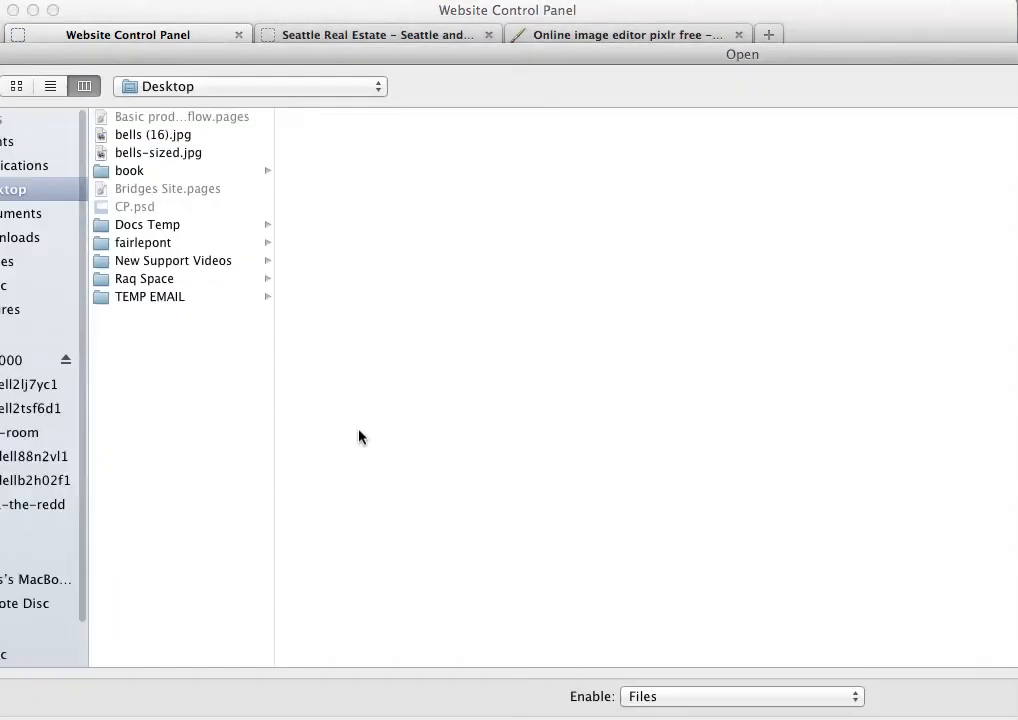
pyautogui.click(142, 155)
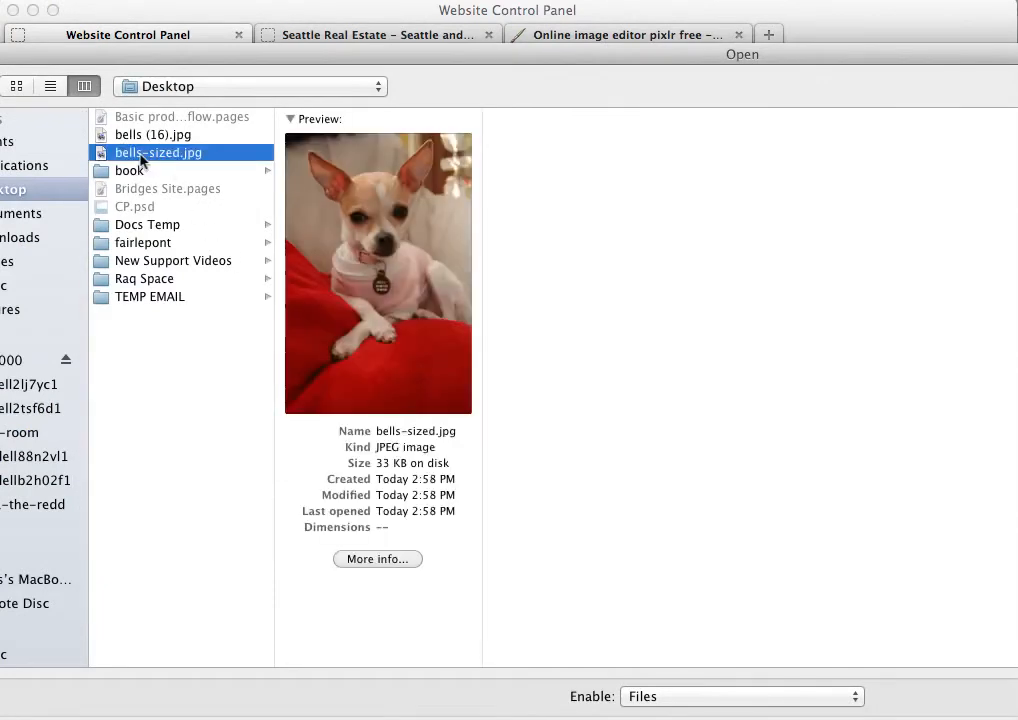
pyautogui.moveTo(766, 56); pyautogui.dragTo(0, 3)
pyautogui.click(645, 689)
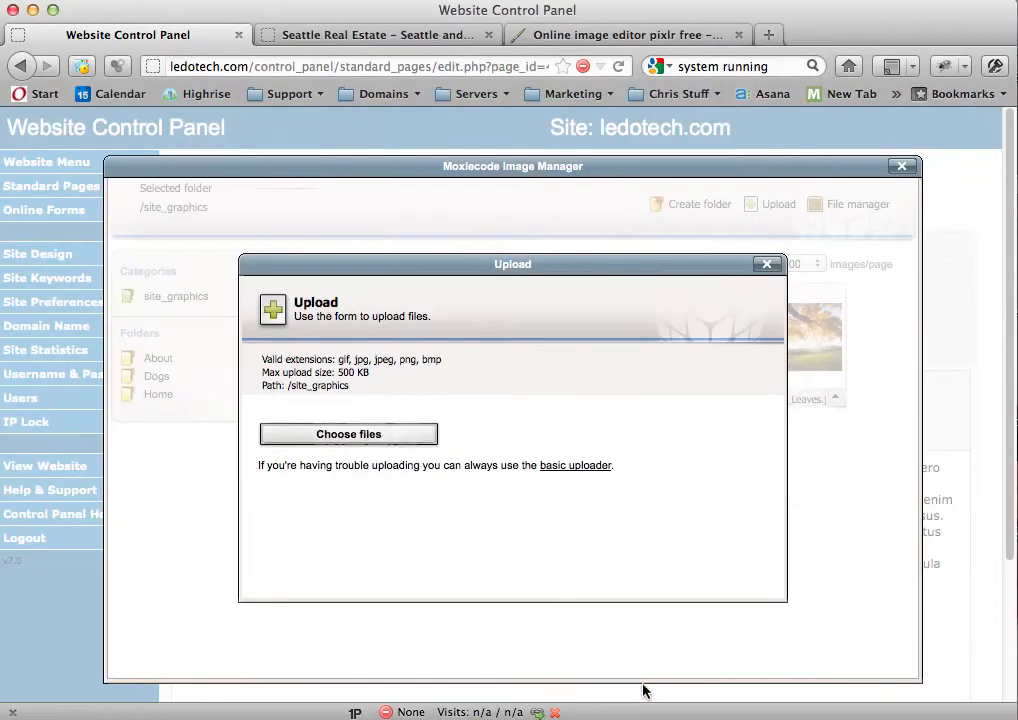
pyautogui.click(334, 518)
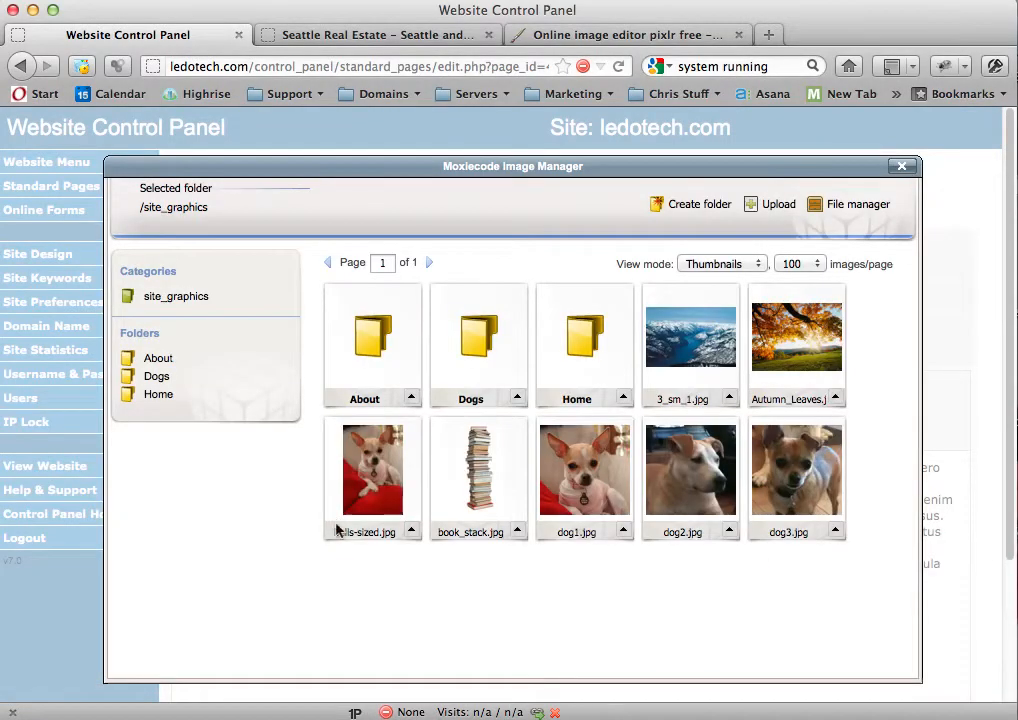
# Step: Choose bells-sized.jpg from the site_graphics folder as the image and set its alignment to Right
pyautogui.click(381, 480)
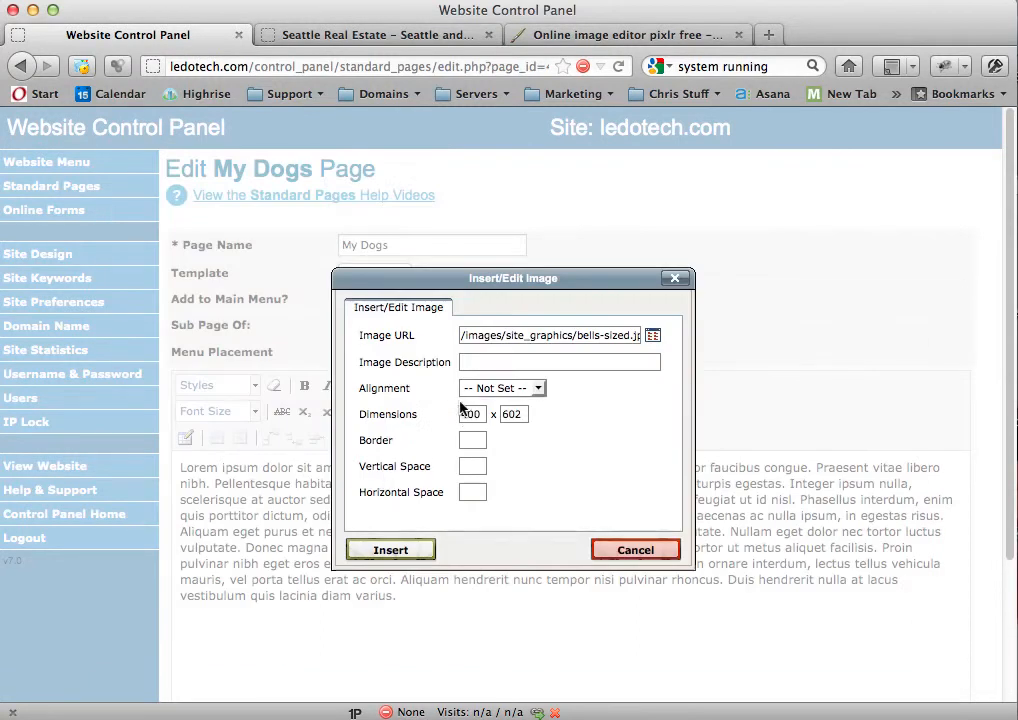
pyautogui.click(539, 389)
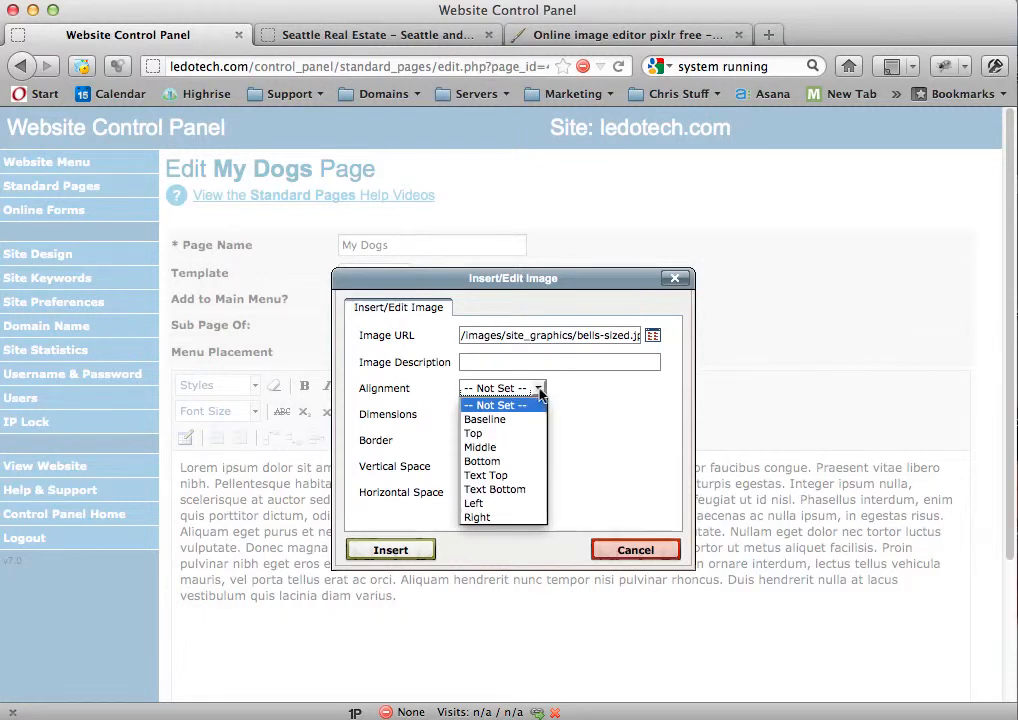
pyautogui.click(507, 526)
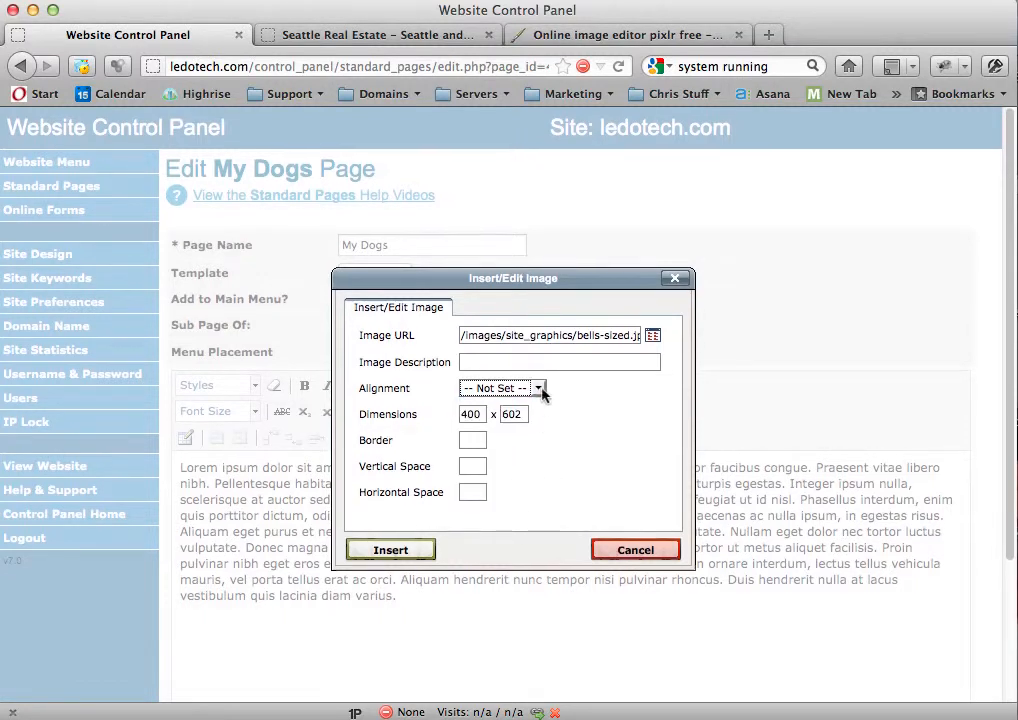
pyautogui.click(539, 389)
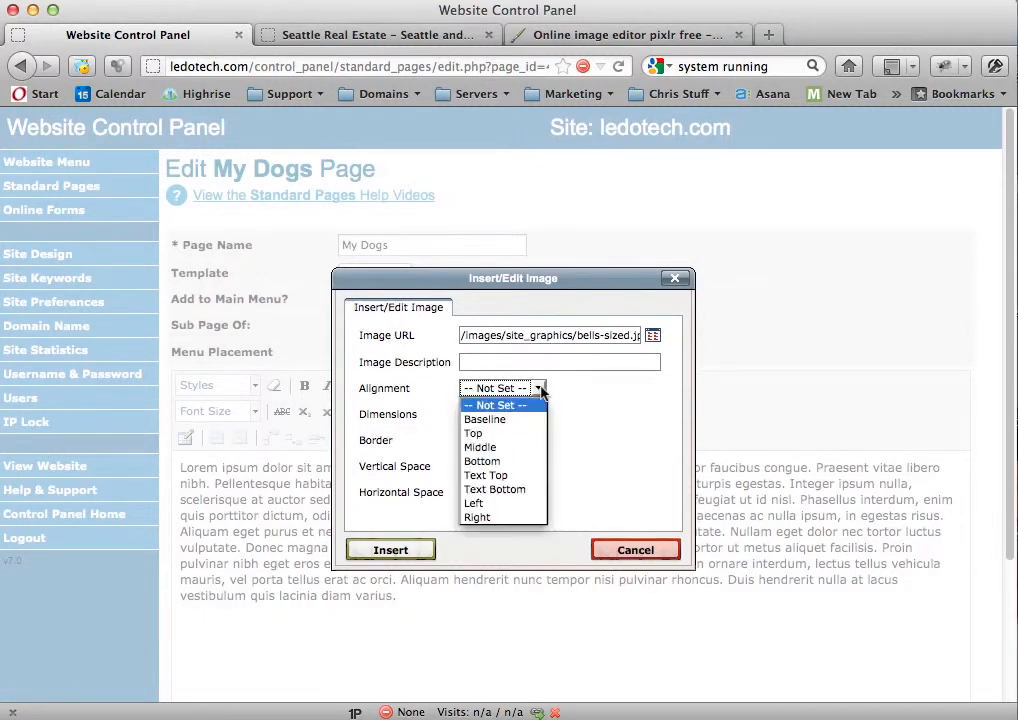
pyautogui.click(495, 518)
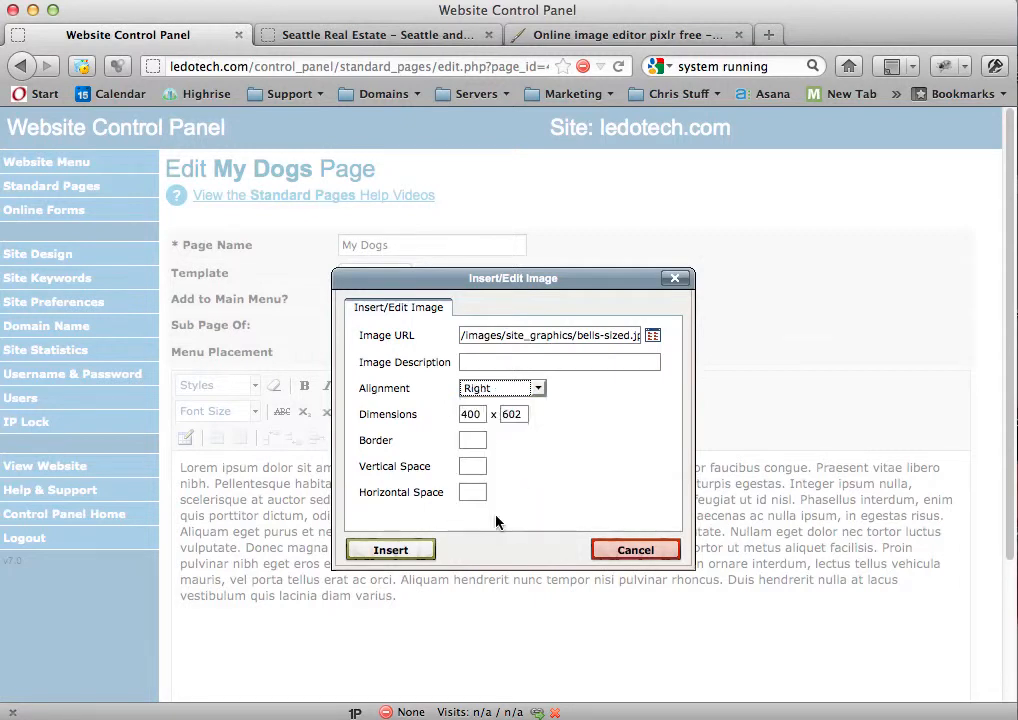
# Step: Give the image a border of 1, a vertical space of 10 and a horizontal space of 10
pyautogui.click(471, 441)
pyautogui.write('1')
pyautogui.click(539, 436)
pyautogui.click(478, 467)
pyautogui.write('1')
pyautogui.click(581, 448)
pyautogui.click(480, 493)
pyautogui.write('1')
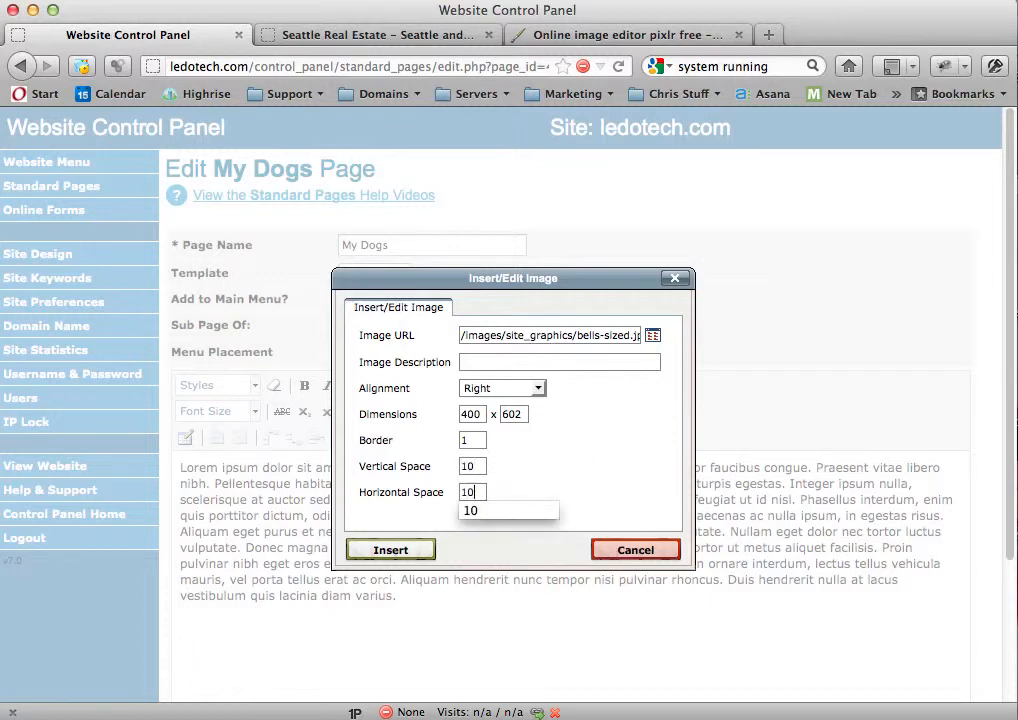
pyautogui.click(573, 470)
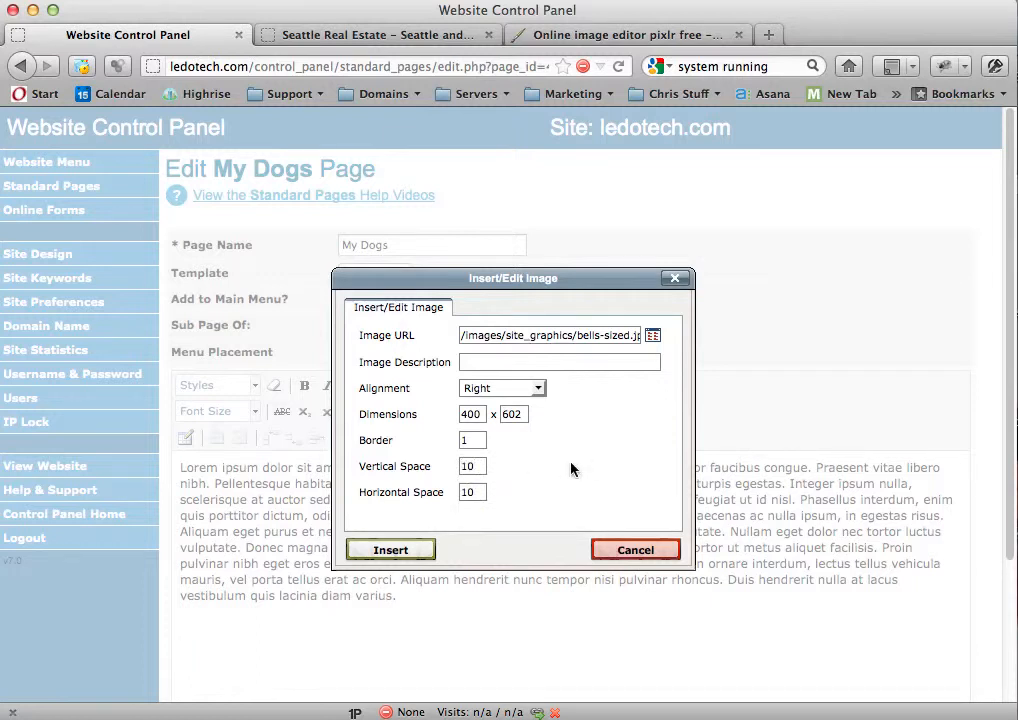
# Step: Insert the image into the My Dogs page text and update the page
pyautogui.click(405, 551)
pyautogui.moveTo(1010, 417); pyautogui.dragTo(1012, 545)
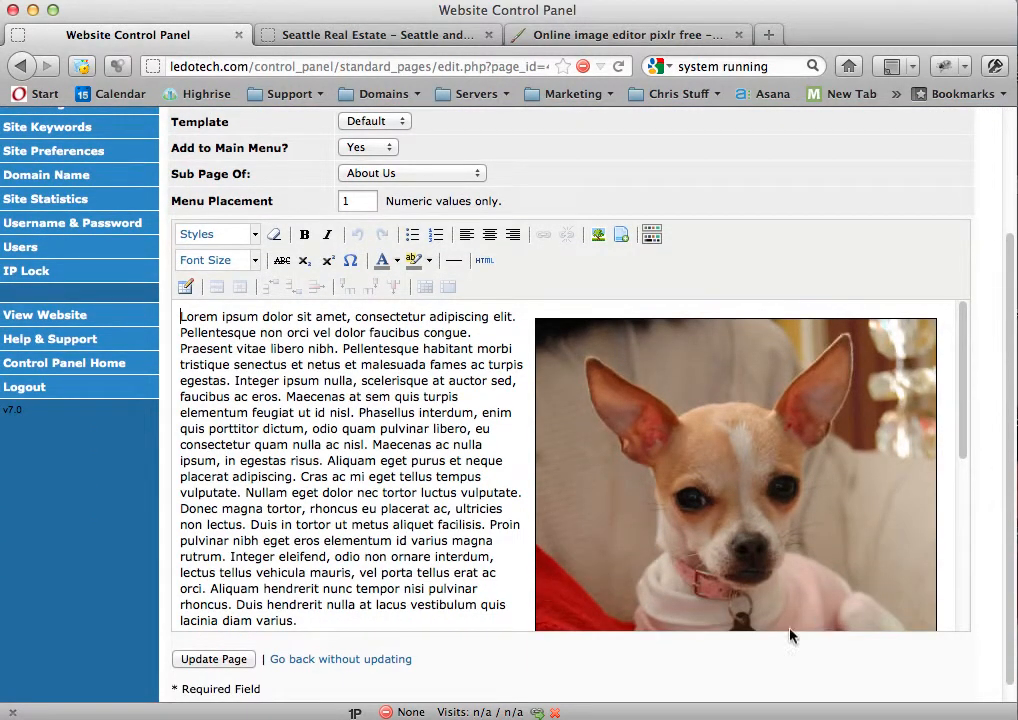
pyautogui.click(213, 659)
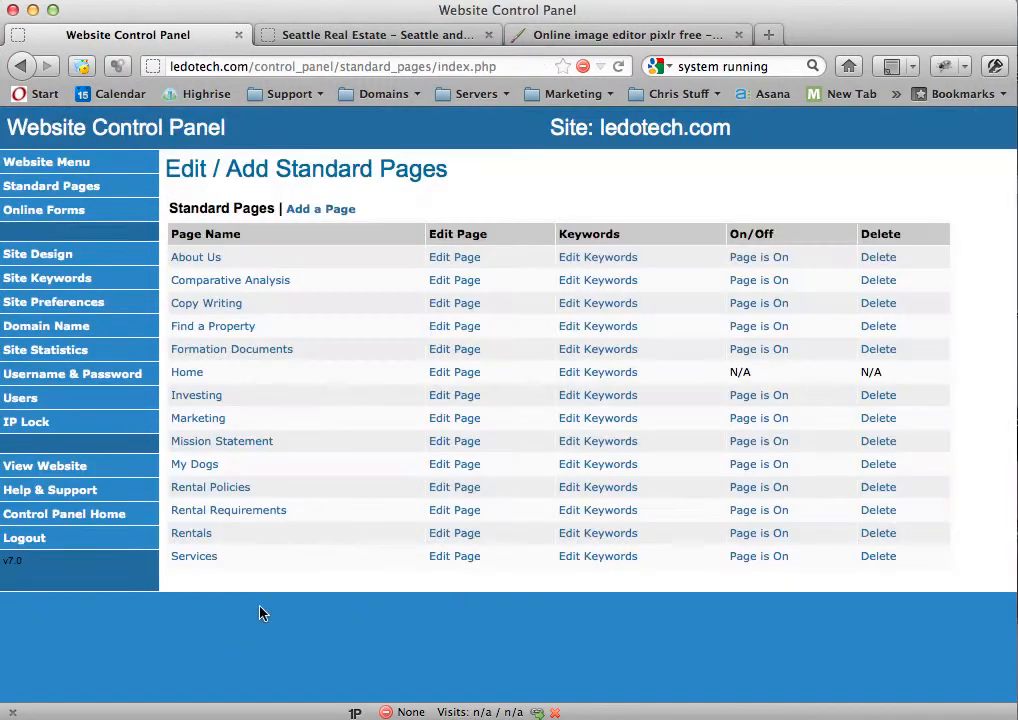
# Step: View the published My Dogs page to check the inserted dog photo and its text wrapping, and close its window
pyautogui.click(212, 470)
pyautogui.scroll(-5, 864, 336)
pyautogui.scroll(-5, 1013, 316)
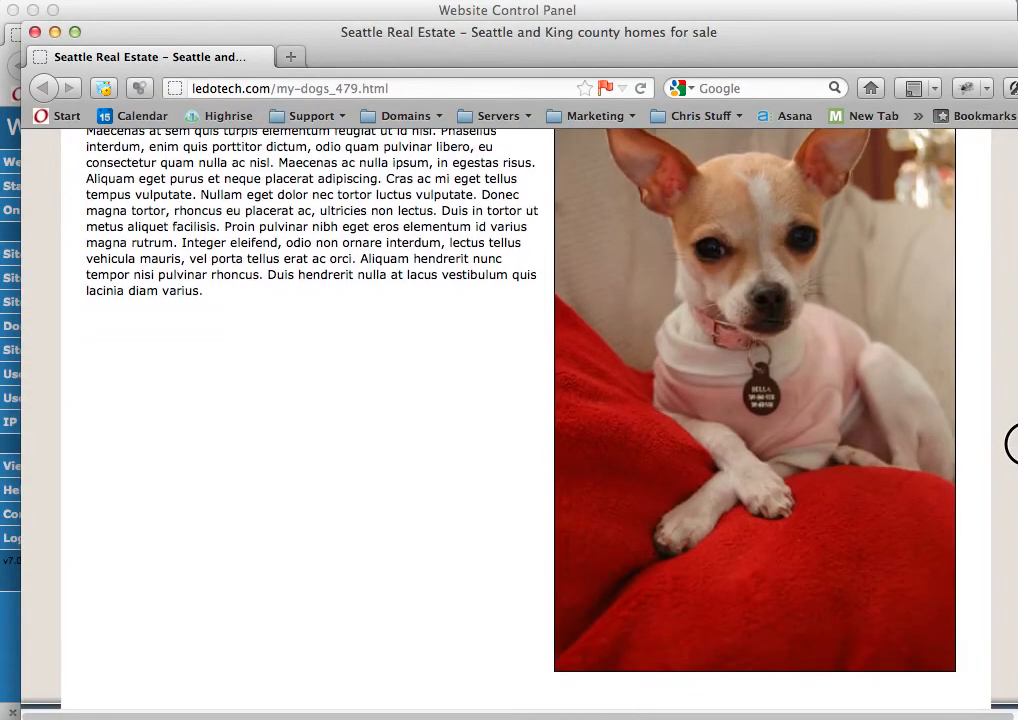
pyautogui.scroll(5, 1010, 443)
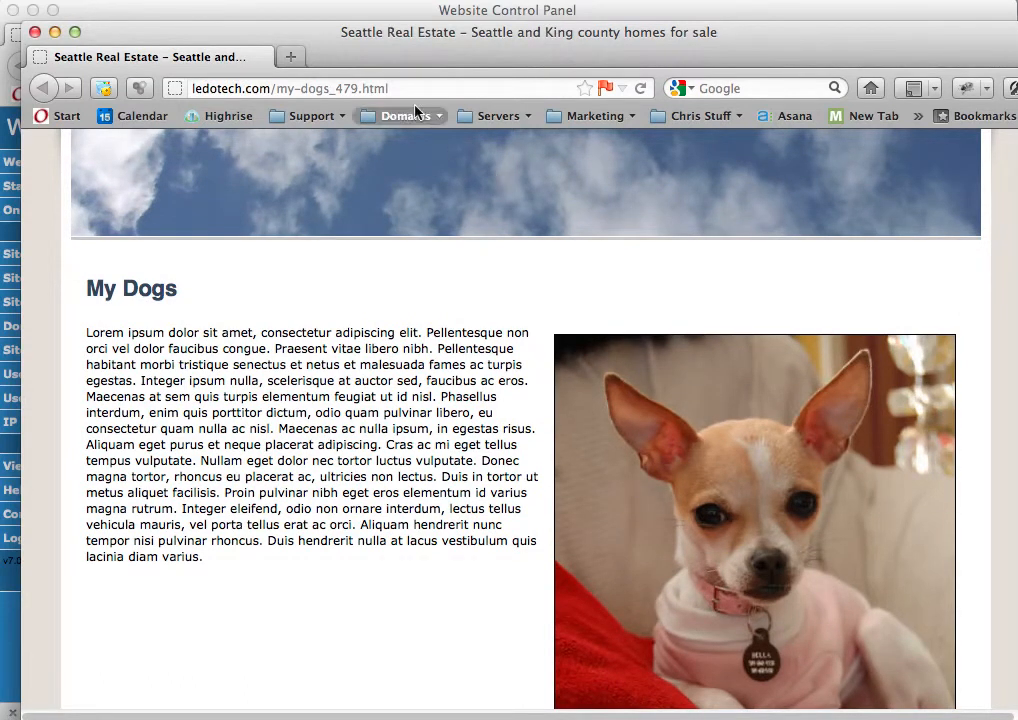
pyautogui.click(35, 32)
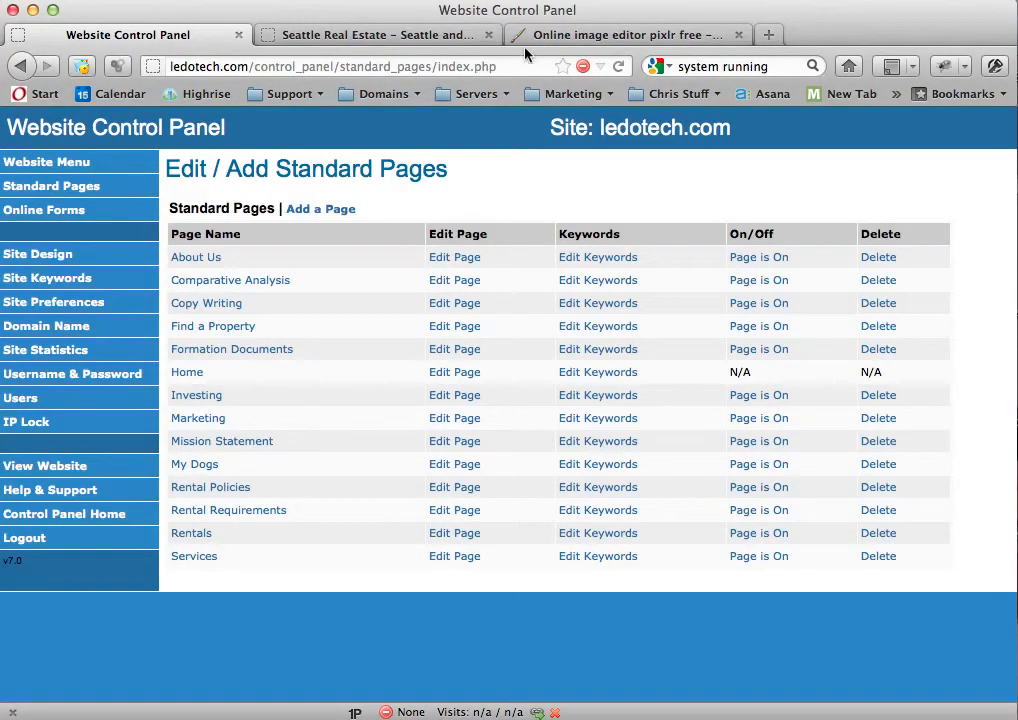
# Step: Switch to Pixlr Express, close the open photo and go to the pixlr.com home page
pyautogui.click(588, 38)
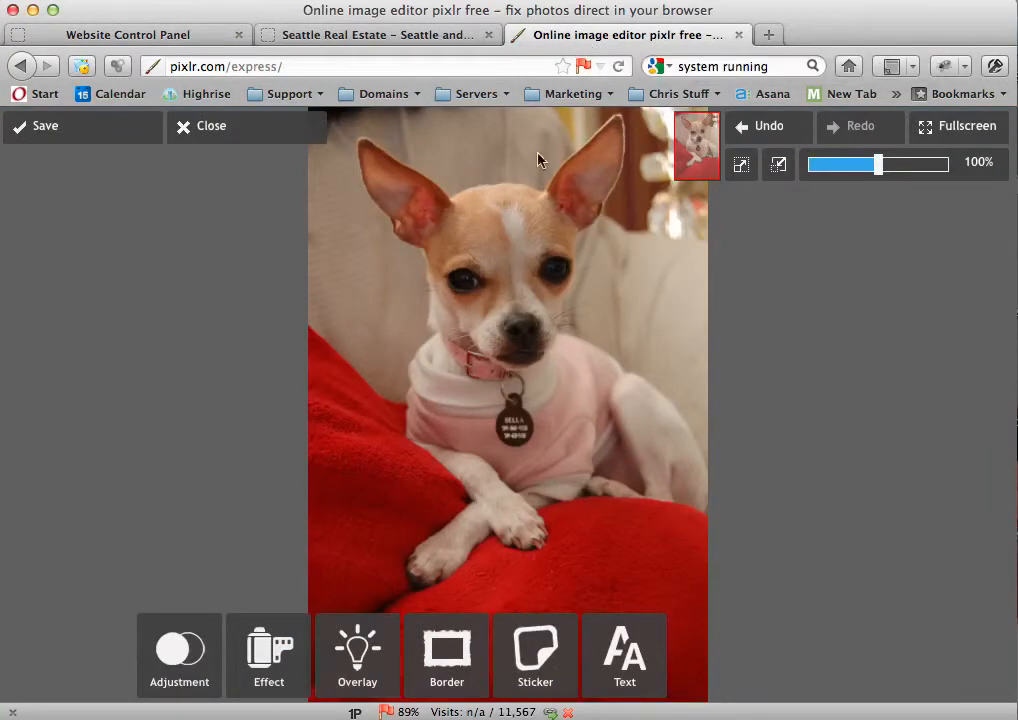
pyautogui.click(220, 141)
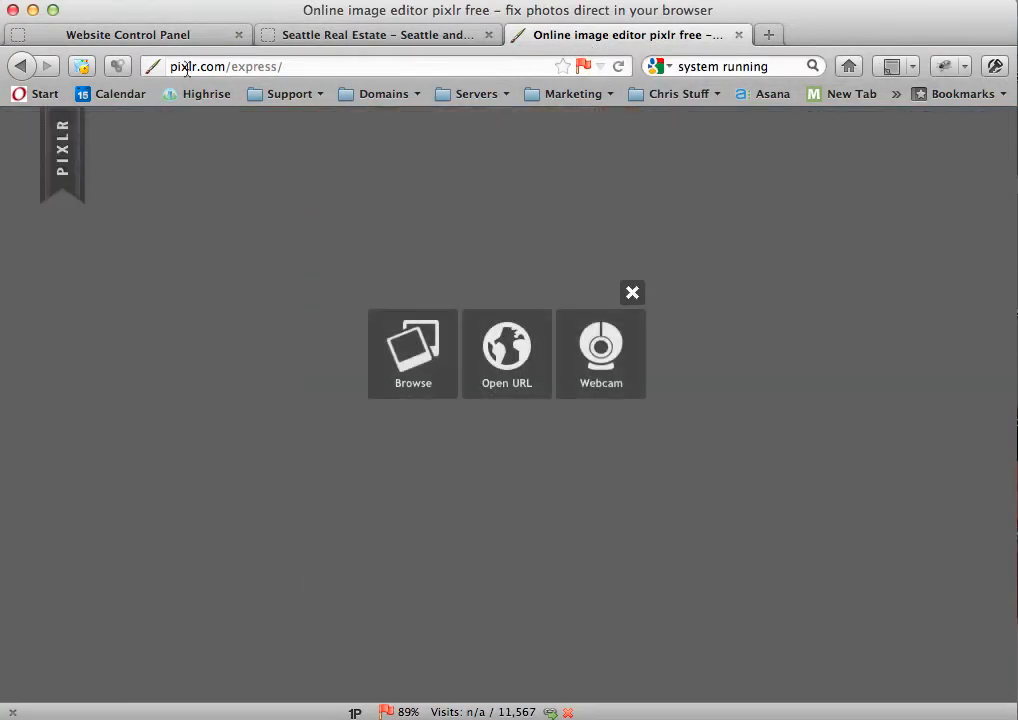
pyautogui.click(299, 67)
pyautogui.press('BackSpace')
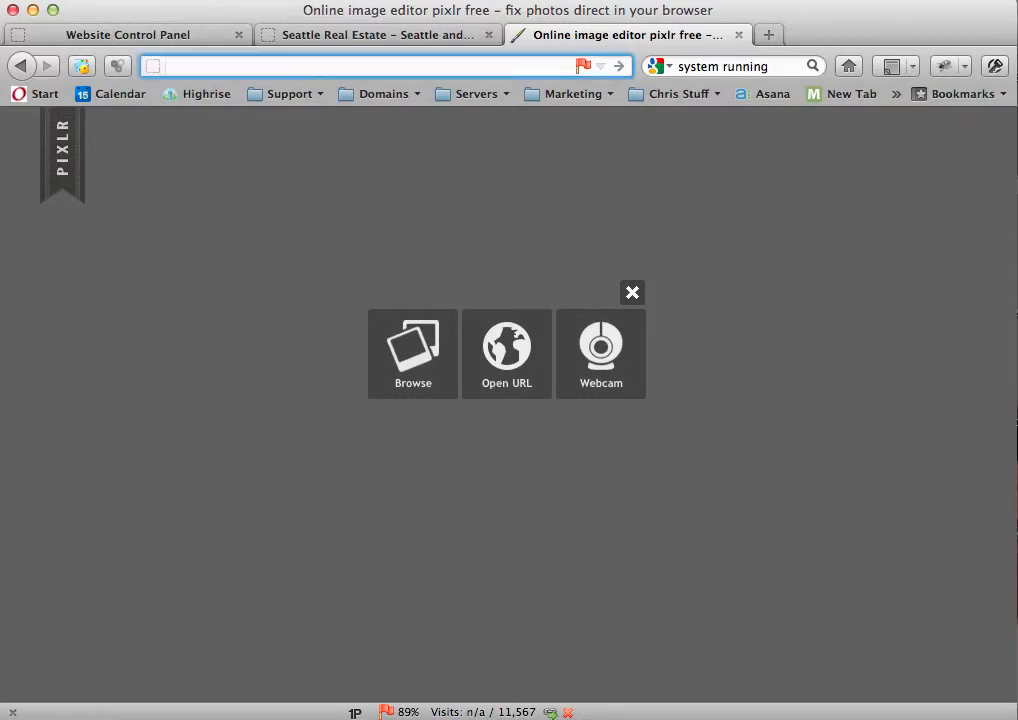
pyautogui.write('pix')
pyautogui.press('Escape')
pyautogui.write('lr.com')
pyautogui.press('Return')
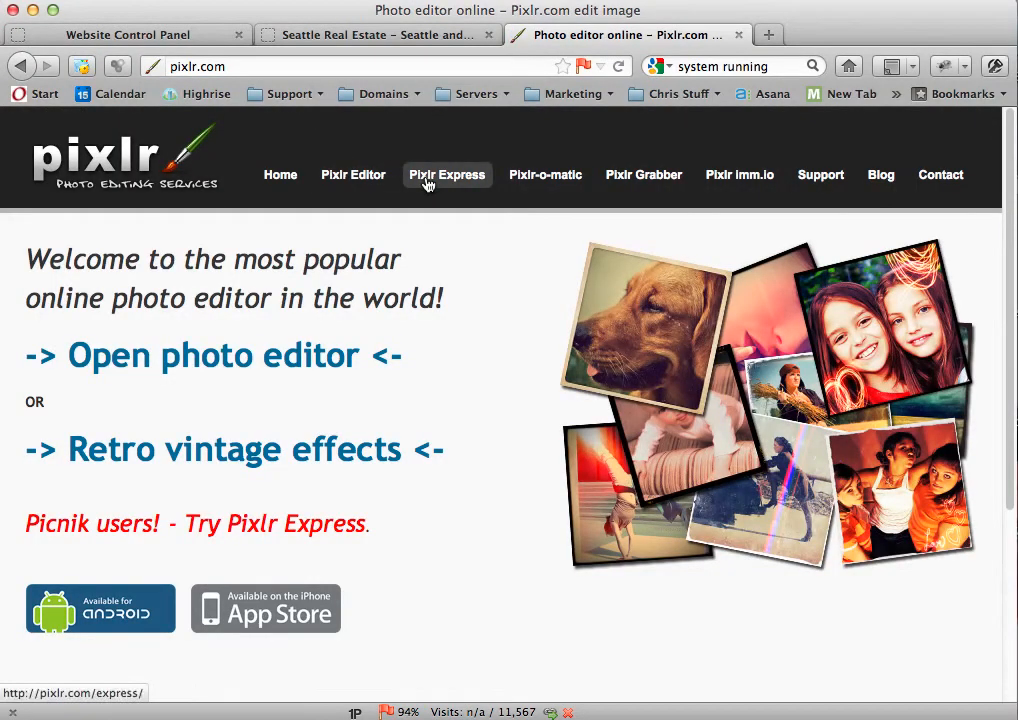
# Step: Launch Pixlr Express and open bells (16).jpg from the Desktop
pyautogui.click(427, 180)
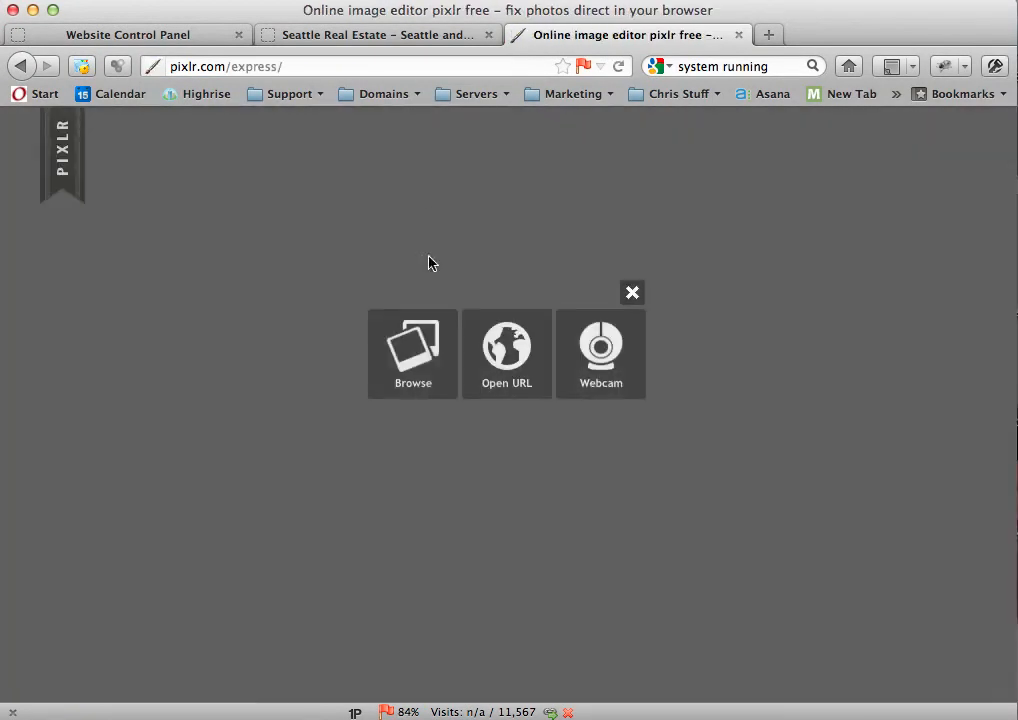
pyautogui.click(425, 355)
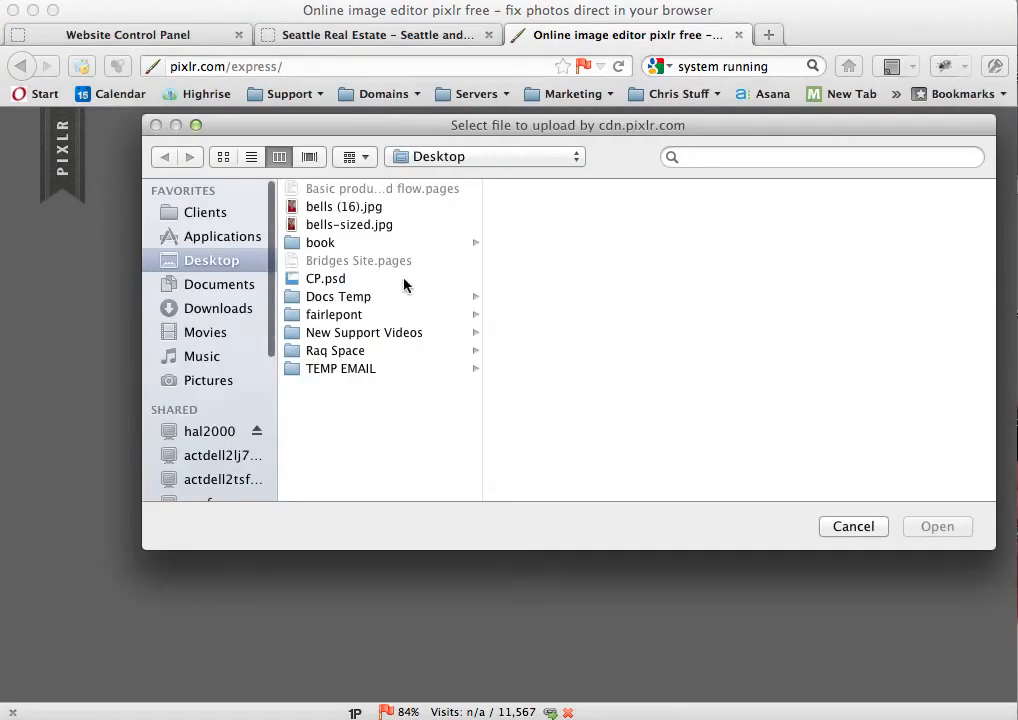
pyautogui.click(341, 207)
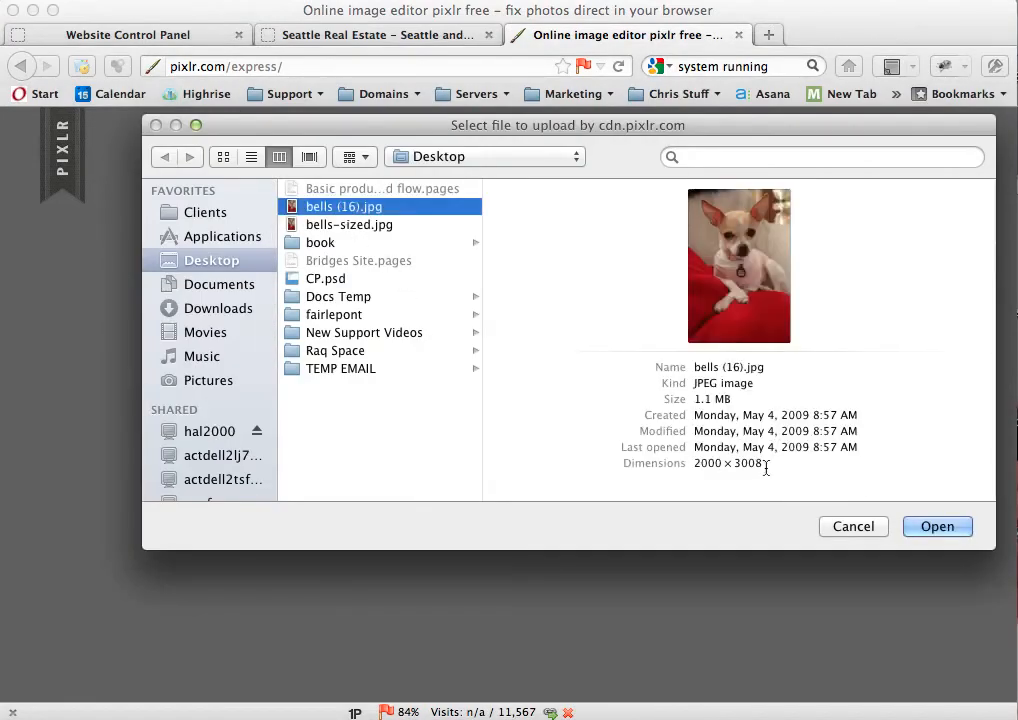
pyautogui.click(938, 528)
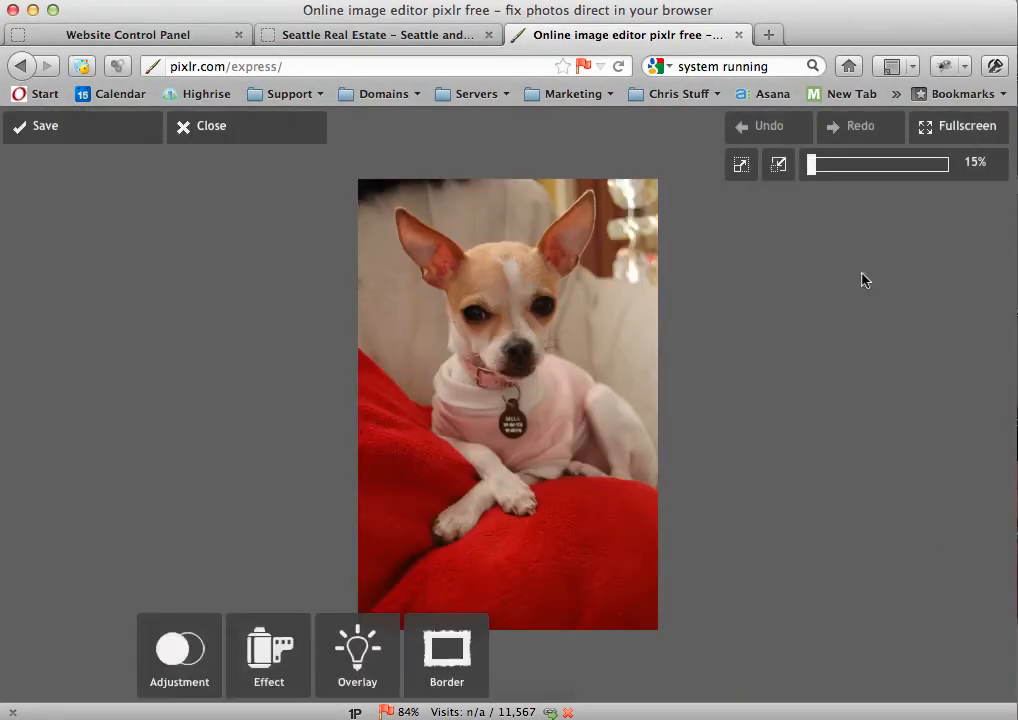
# Step: Resize the photo to a width of 400 with proportions kept
pyautogui.click(180, 648)
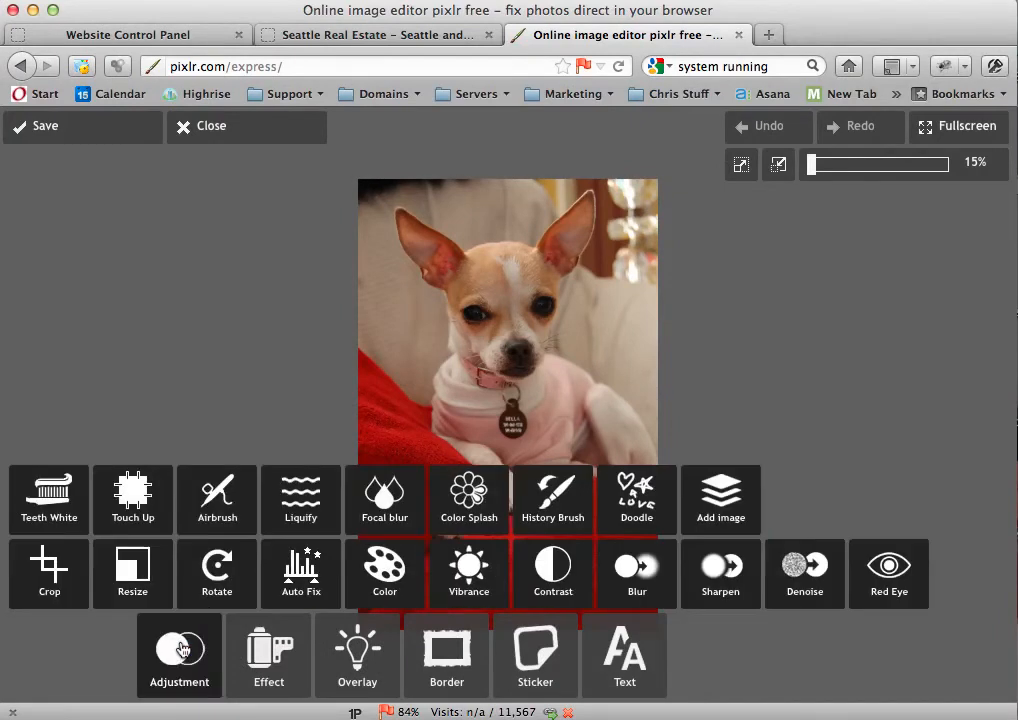
pyautogui.click(133, 575)
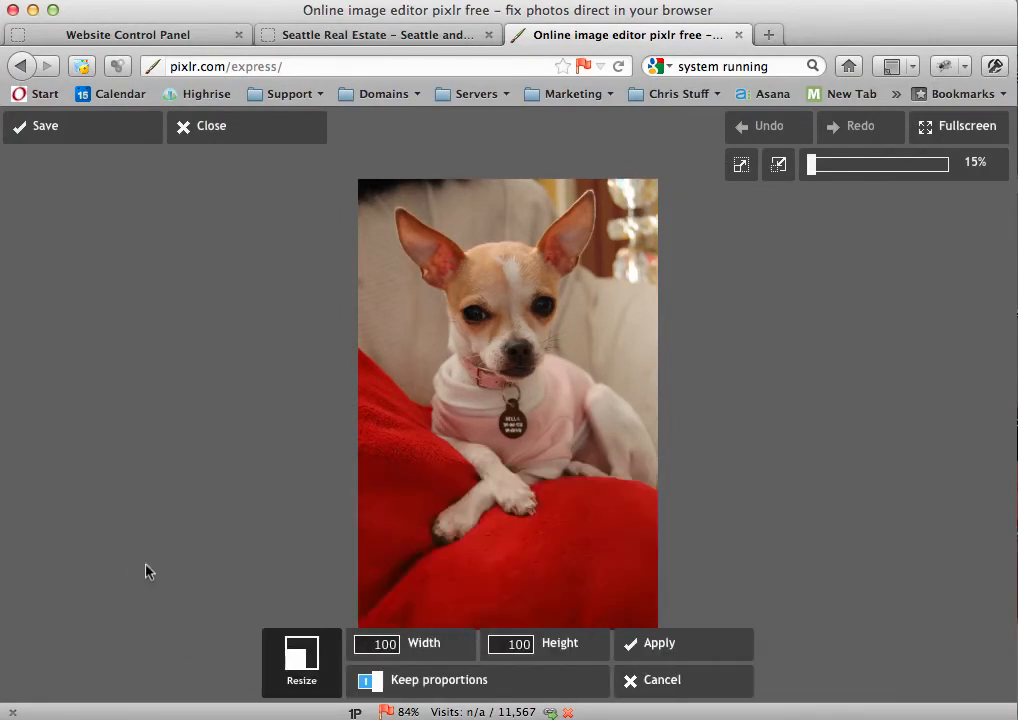
pyautogui.click(396, 645)
pyautogui.write('400')
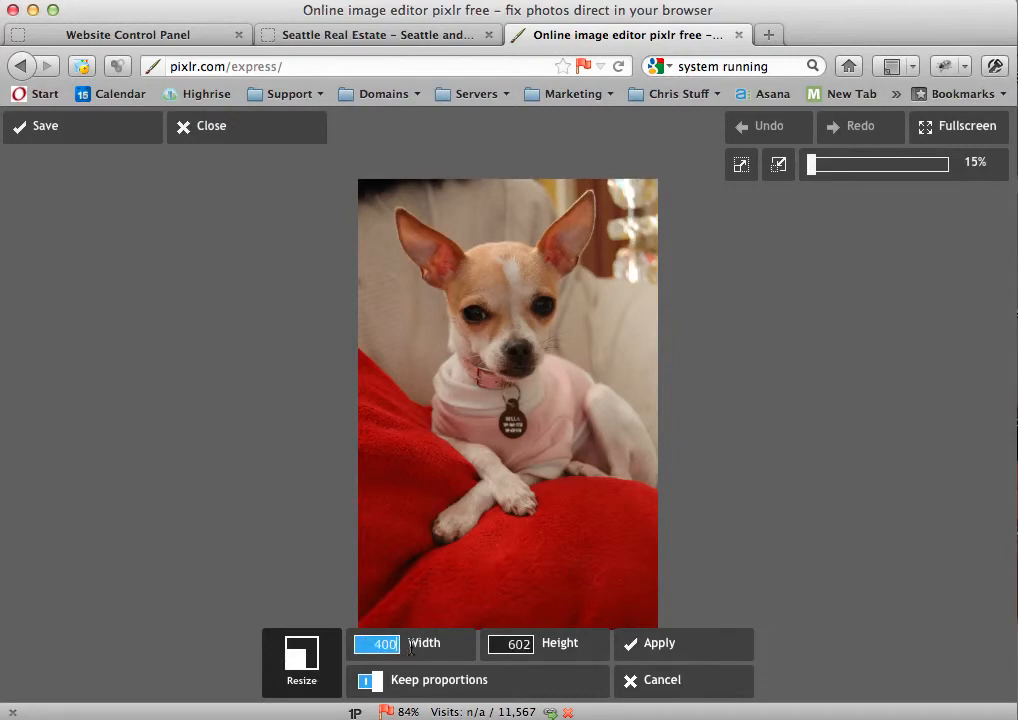
# Step: Start saving the resized photo with the quality set to 70
pyautogui.click(30, 127)
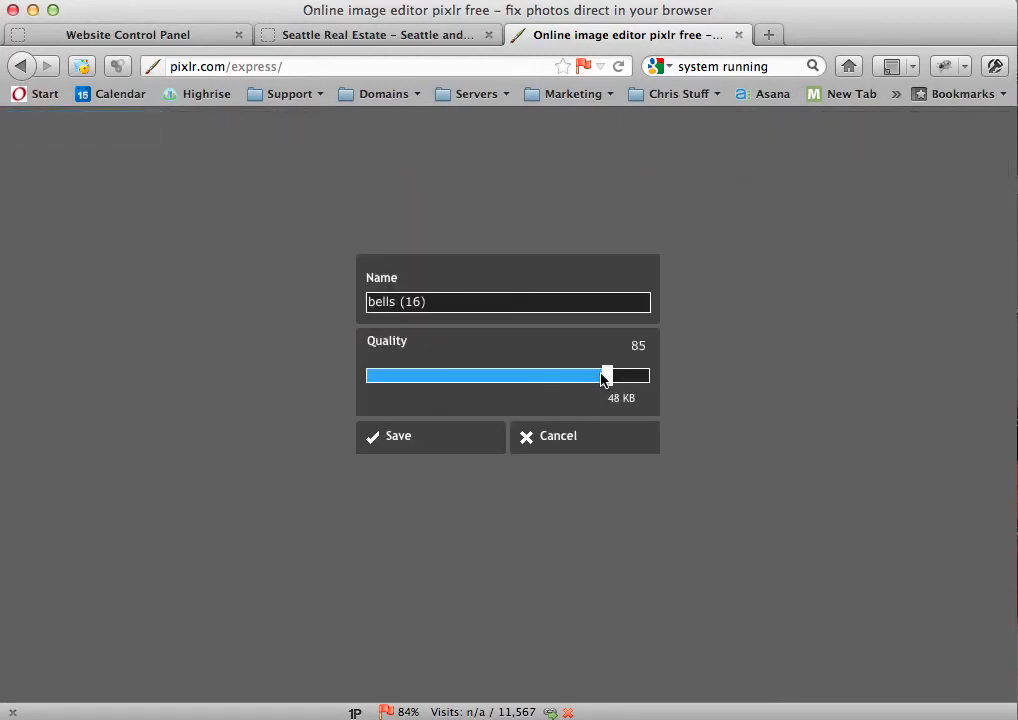
pyautogui.moveTo(607, 380); pyautogui.dragTo(566, 386)
pyautogui.click(398, 439)
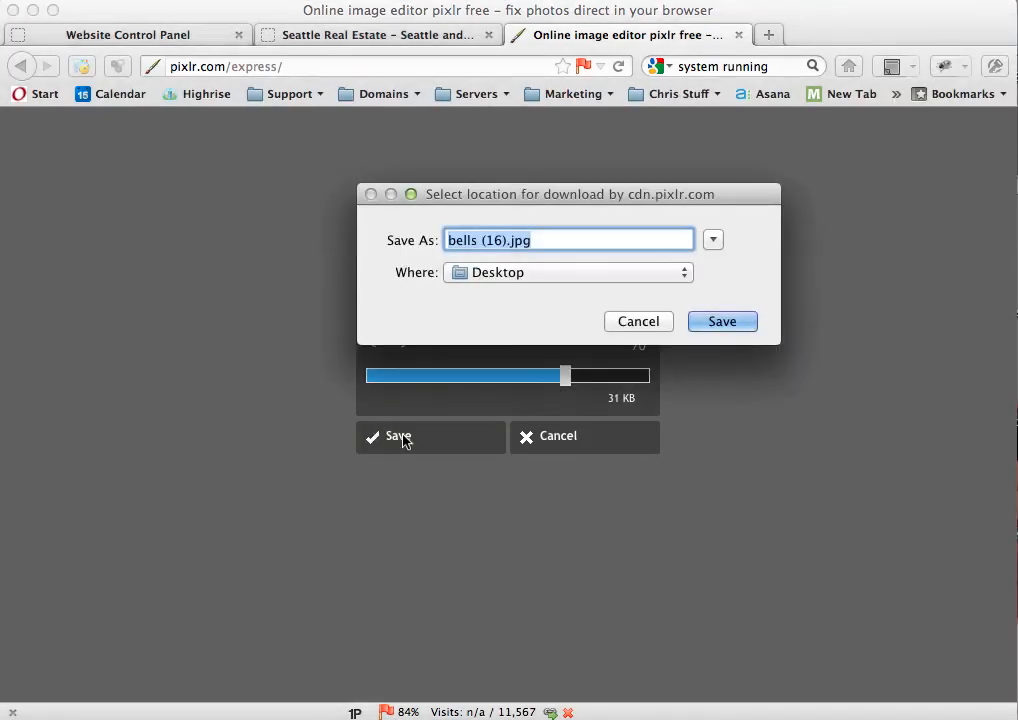
# Step: Change the file name to bells and save the photo to the Desktop
pyautogui.click(580, 243)
pyautogui.press('BackSpace')
pyautogui.press('BackSpace')
pyautogui.press('BackSpace')
pyautogui.press('BackSpace')
pyautogui.press('BackSpace')
pyautogui.press('BackSpace')
pyautogui.press('BackSpace')
pyautogui.press('BackSpace')
pyautogui.press('BackSpace')
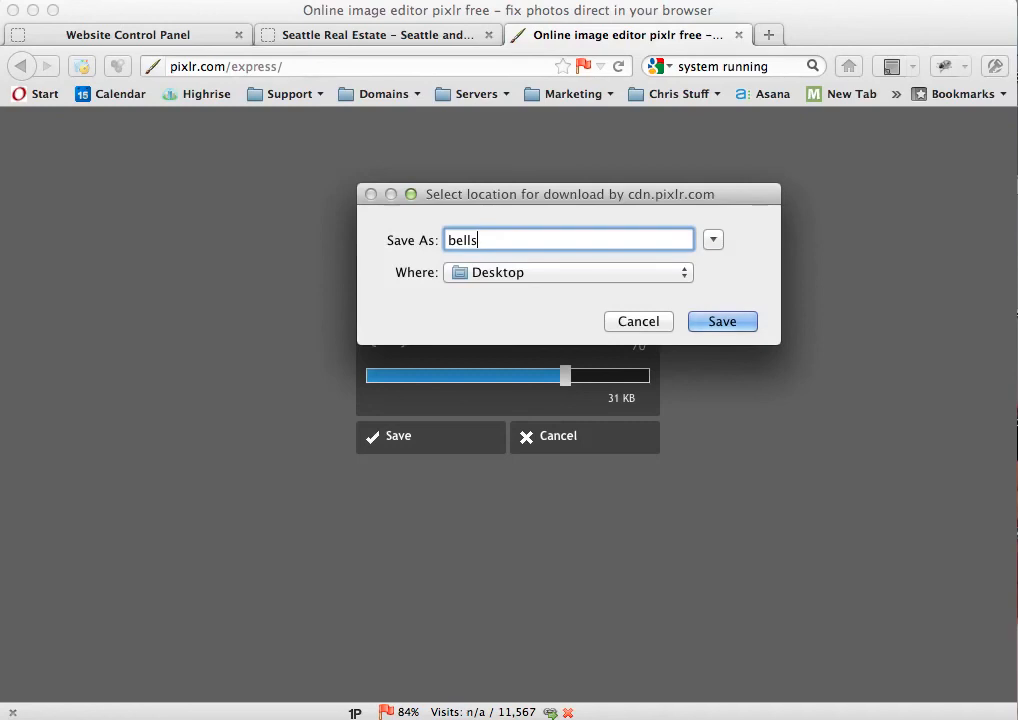
pyautogui.click(698, 322)
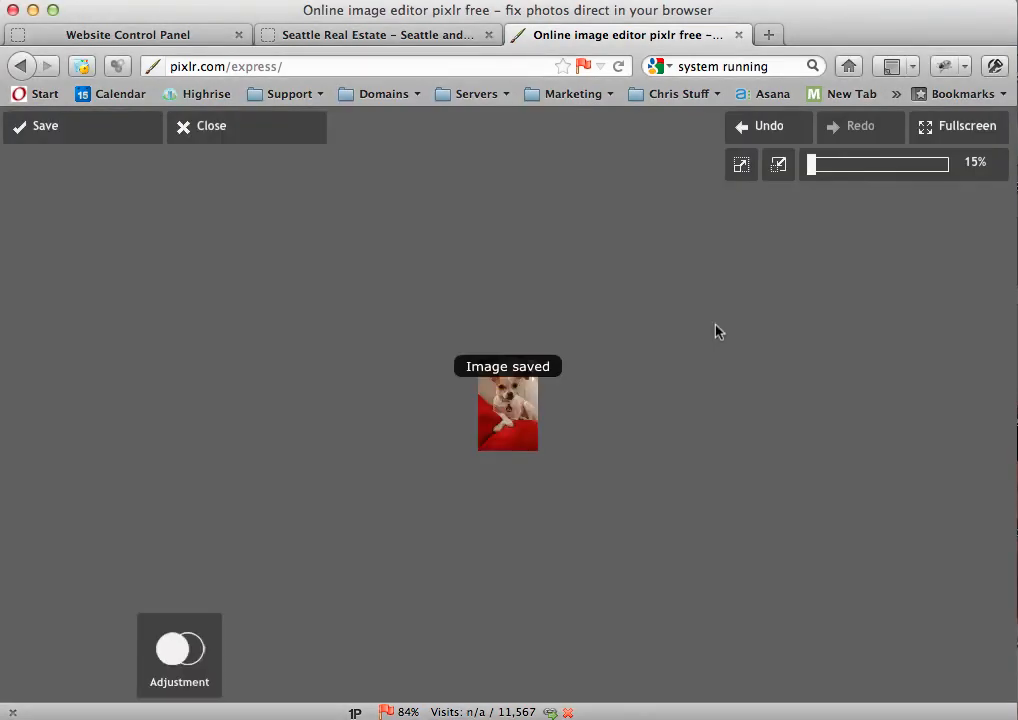